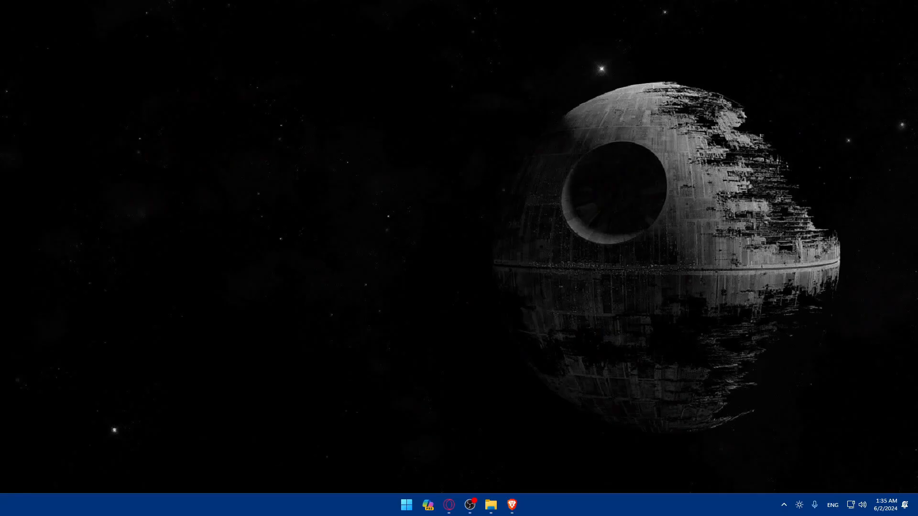
# Open the browser and go to chat.openai.com.
pyautogui.click(513, 505)
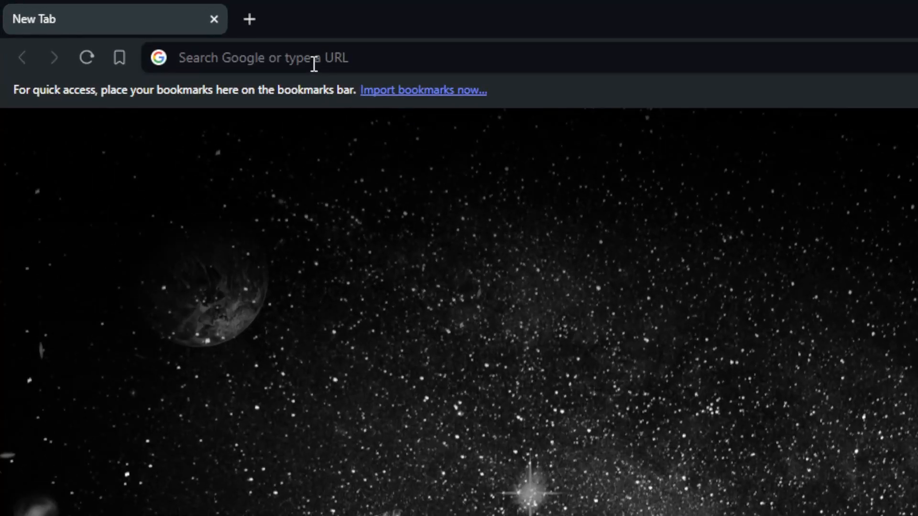
pyautogui.click(157, 30)
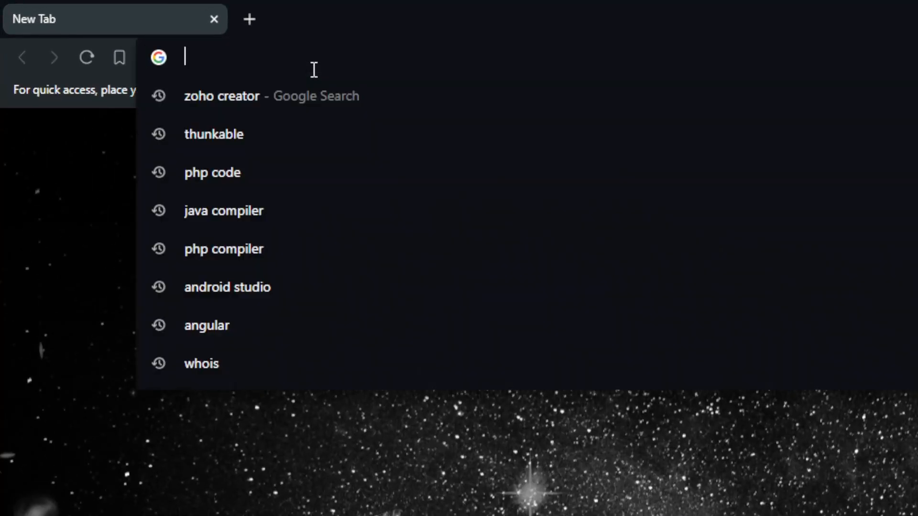
pyautogui.write('chat.opr')
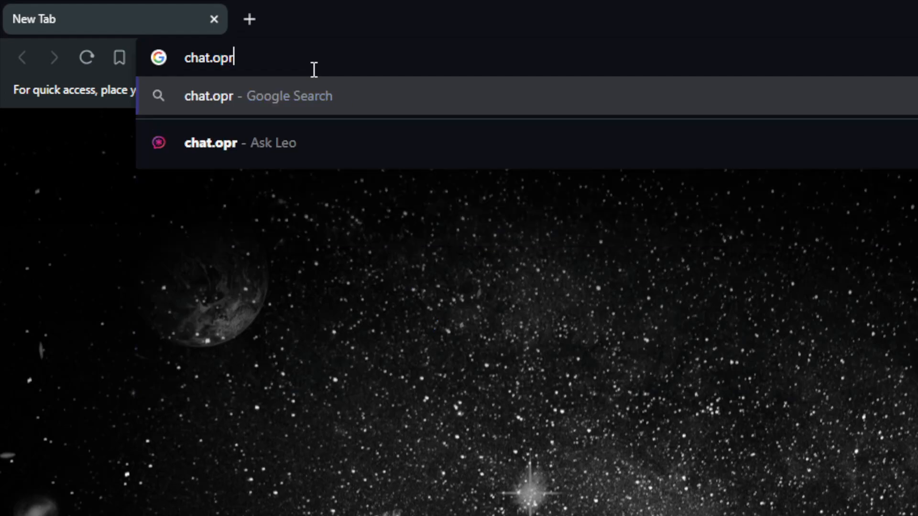
pyautogui.press('BackSpace')
pyautogui.write('enai.co')
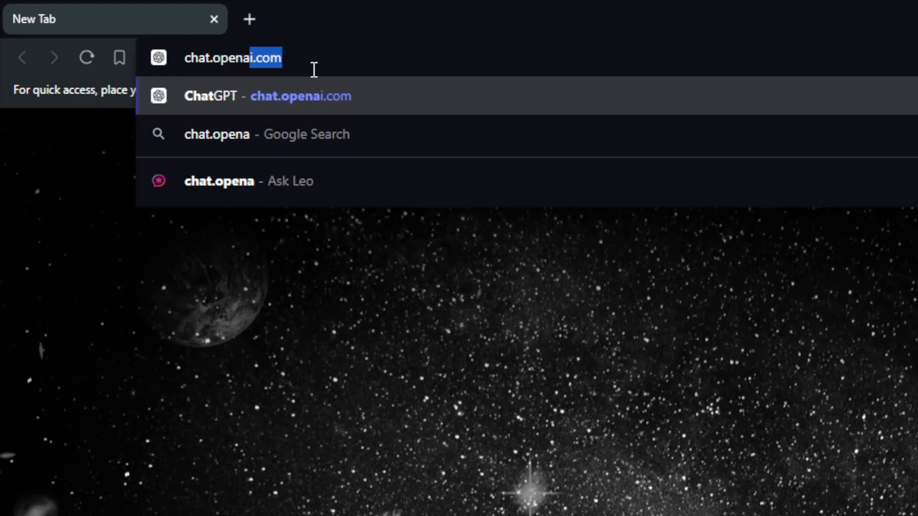
pyautogui.press('Return')
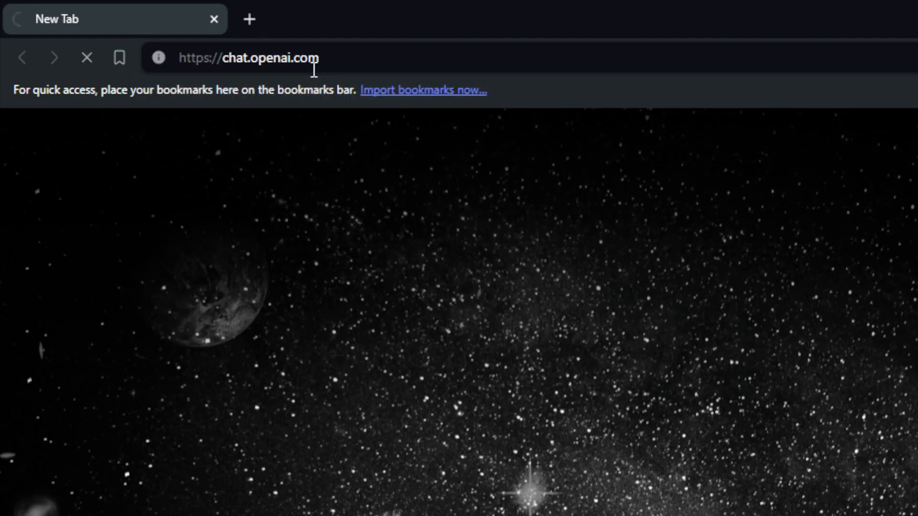
# Open shopify.com in a new tab.
pyautogui.hotkey('ctrl', 't')
pyautogui.write('sho')
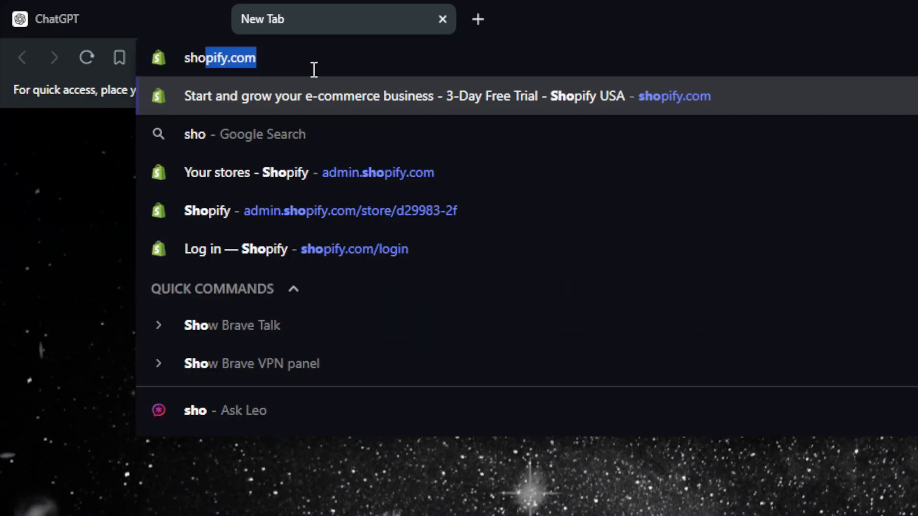
pyautogui.write('pify')
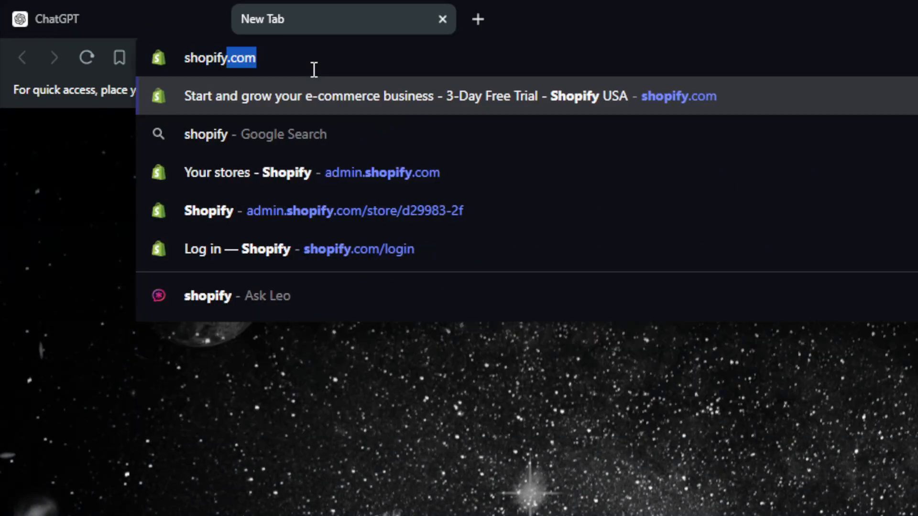
pyautogui.write('.co')
pyautogui.press('Return')
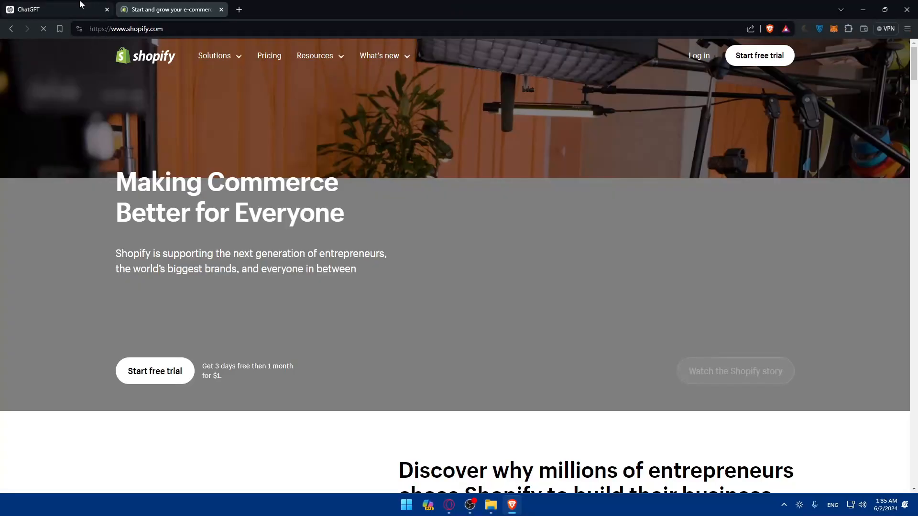
# Log in to Shopify with the existing account and skip the security settings review.
pyautogui.click(84, 7)
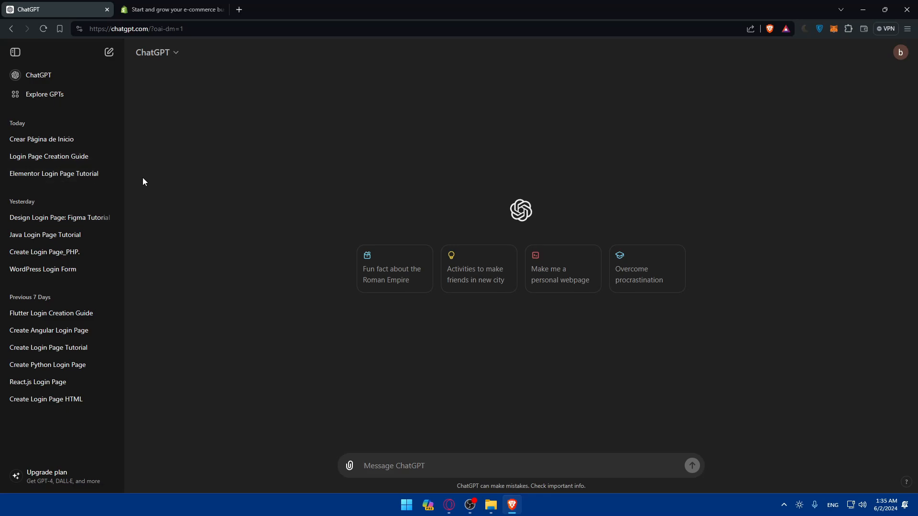
pyautogui.click(170, 9)
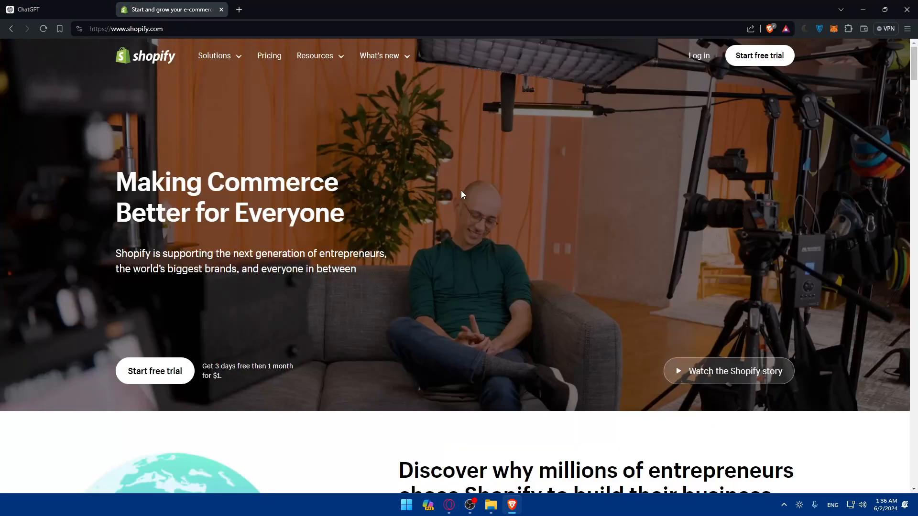
pyautogui.click(702, 56)
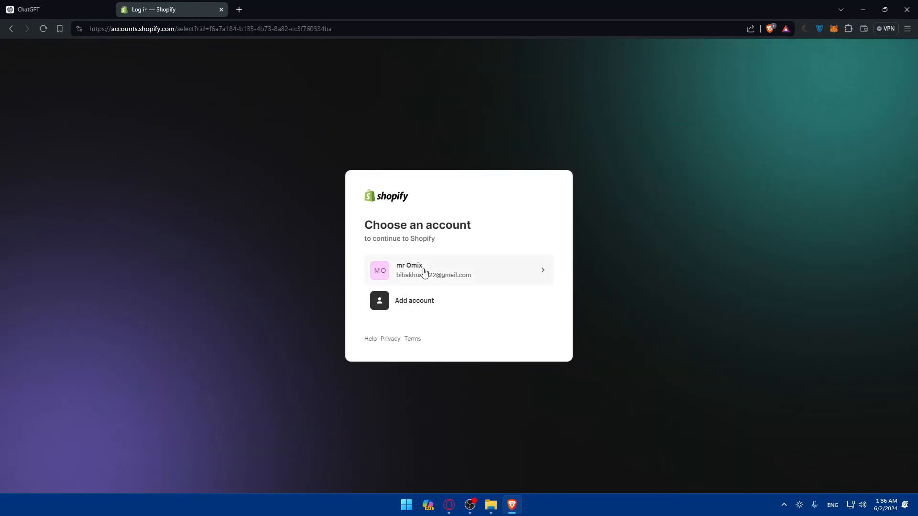
pyautogui.click(423, 272)
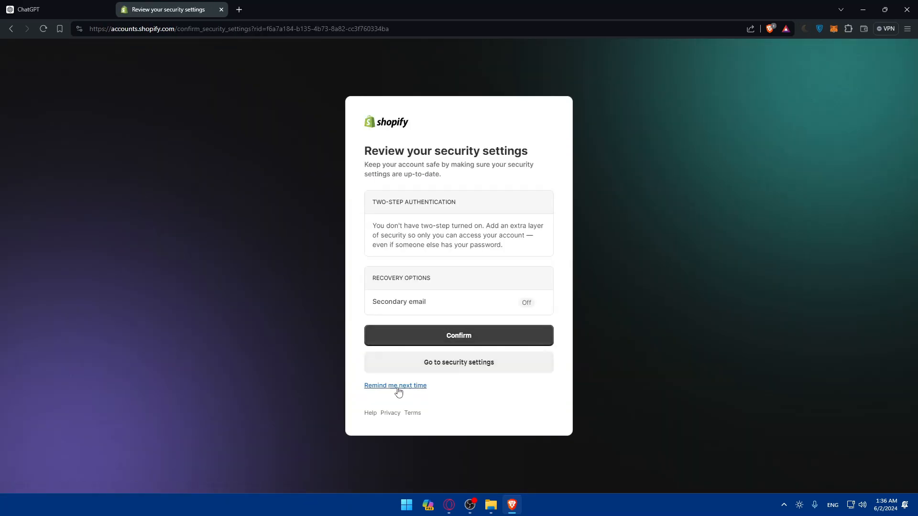
pyautogui.click(398, 391)
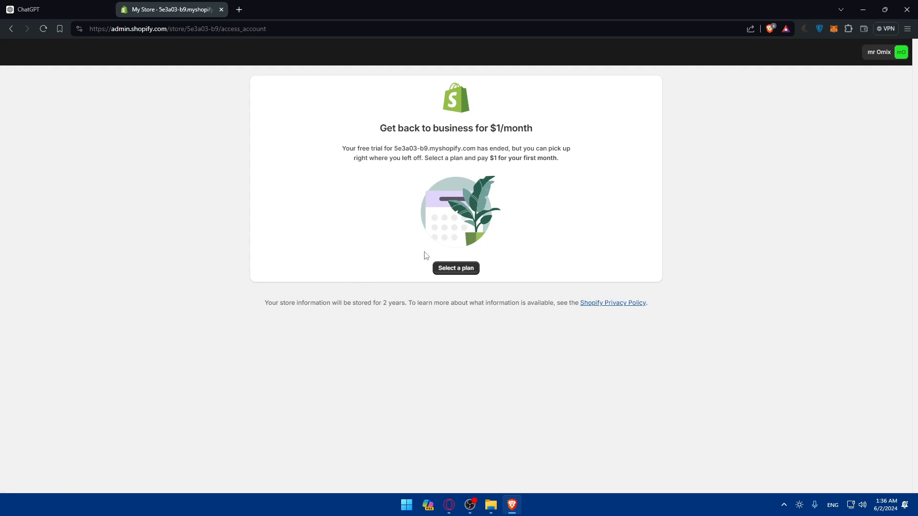
# Create a new store from the account's store list, skipping the setup questions and keeping Morocco as location.
pyautogui.click(880, 52)
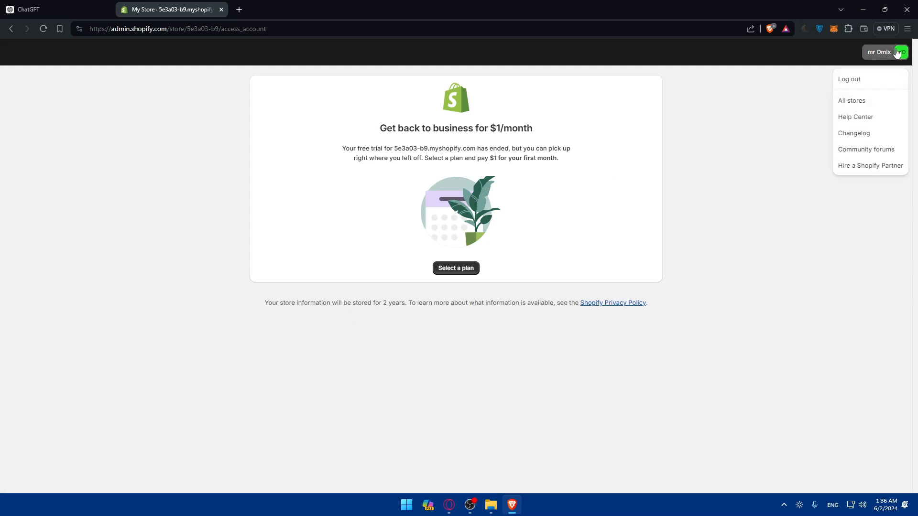
pyautogui.click(868, 101)
pyautogui.click(523, 131)
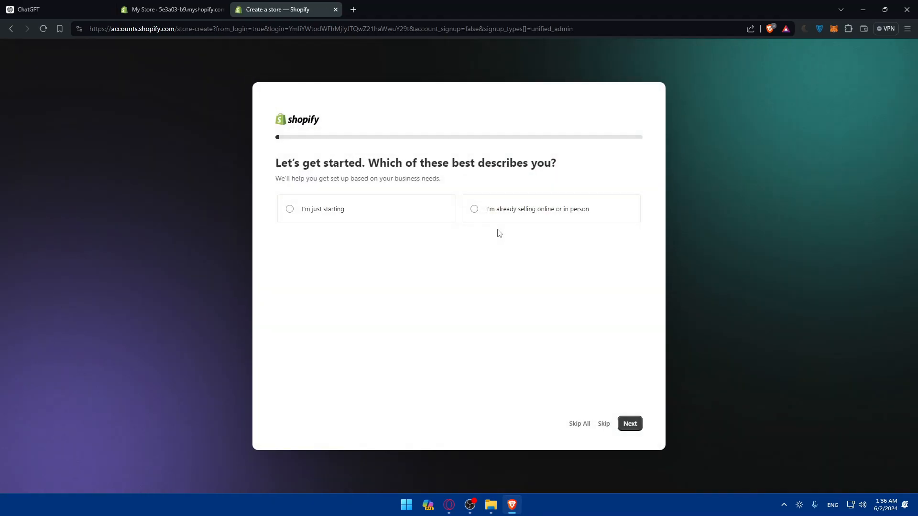
pyautogui.click(579, 424)
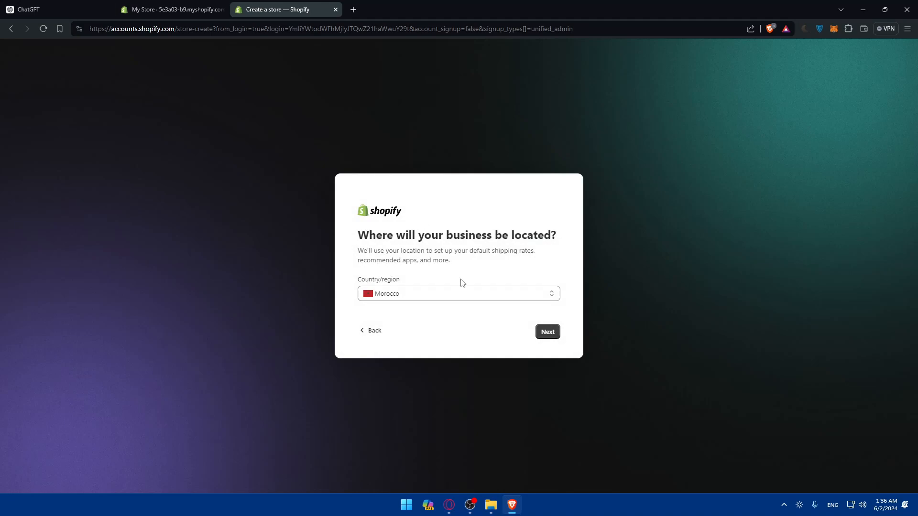
pyautogui.click(551, 338)
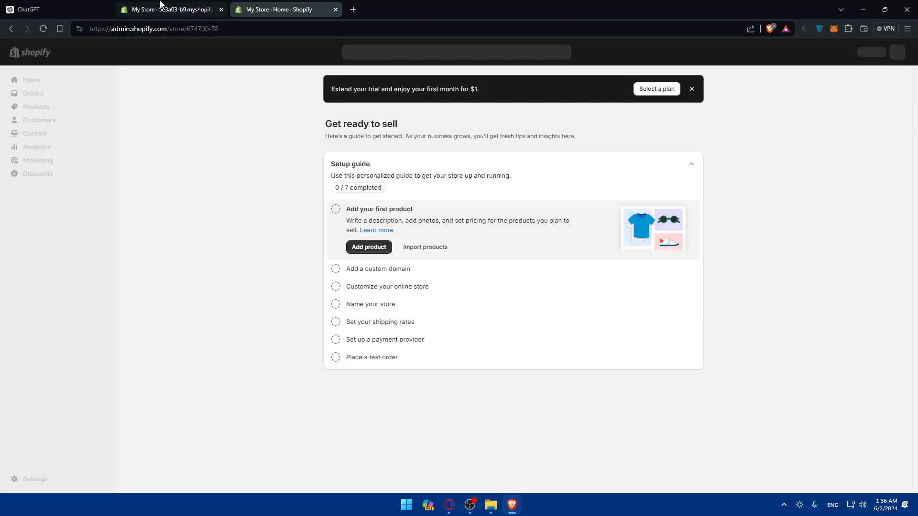
# Close the expired store's tab and start adding a new page to the online store.
pyautogui.click(224, 9)
pyautogui.click(222, 9)
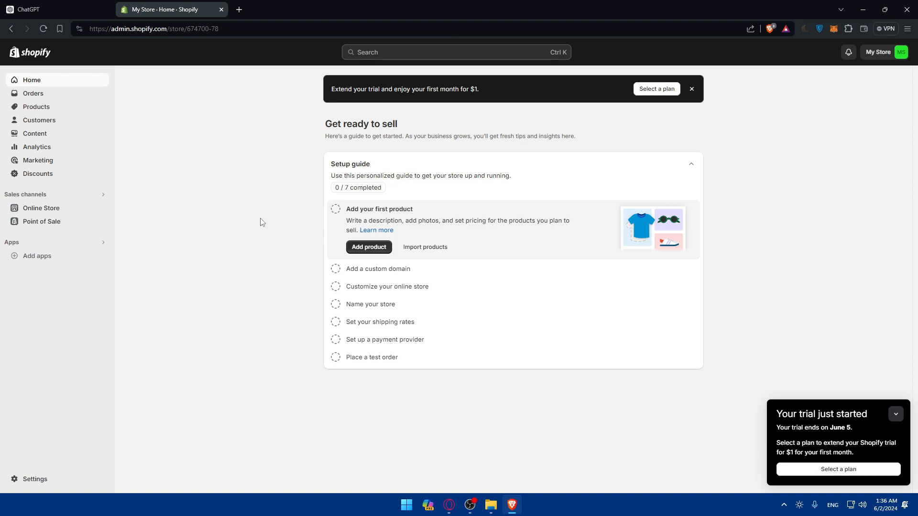
pyautogui.click(55, 210)
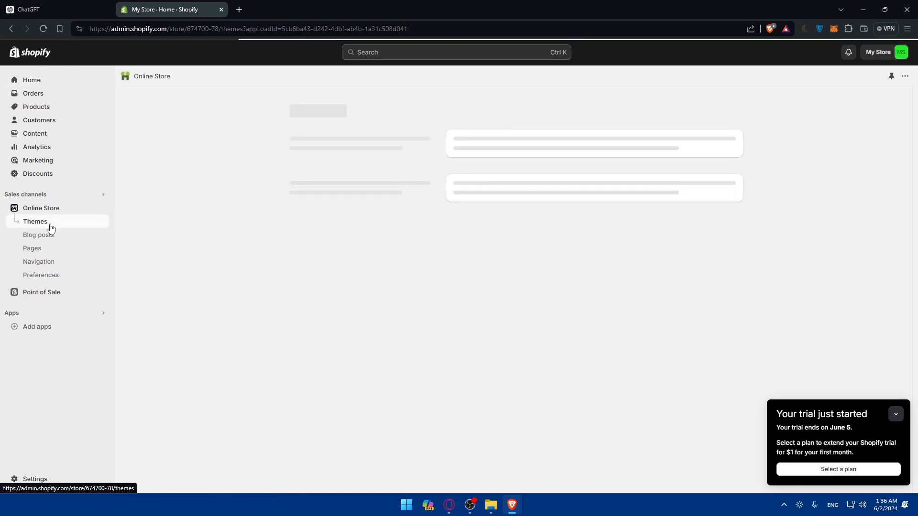
pyautogui.click(44, 250)
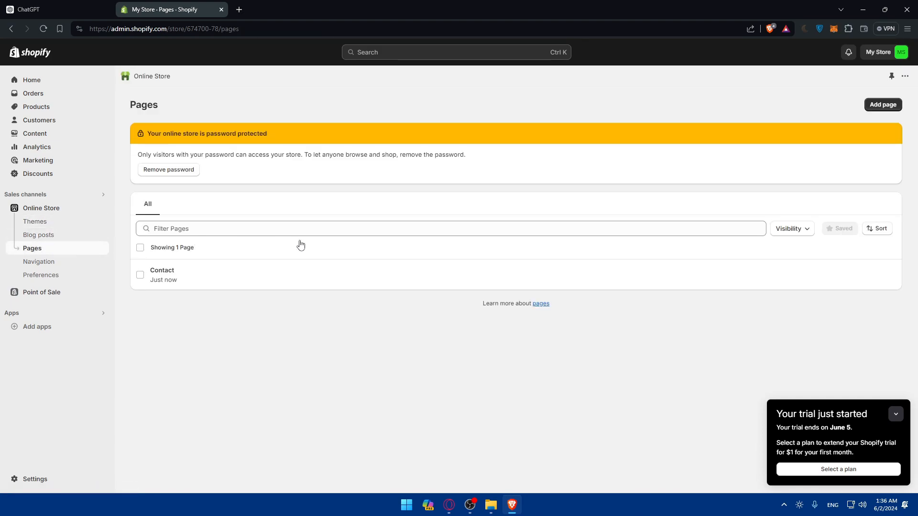
pyautogui.click(868, 107)
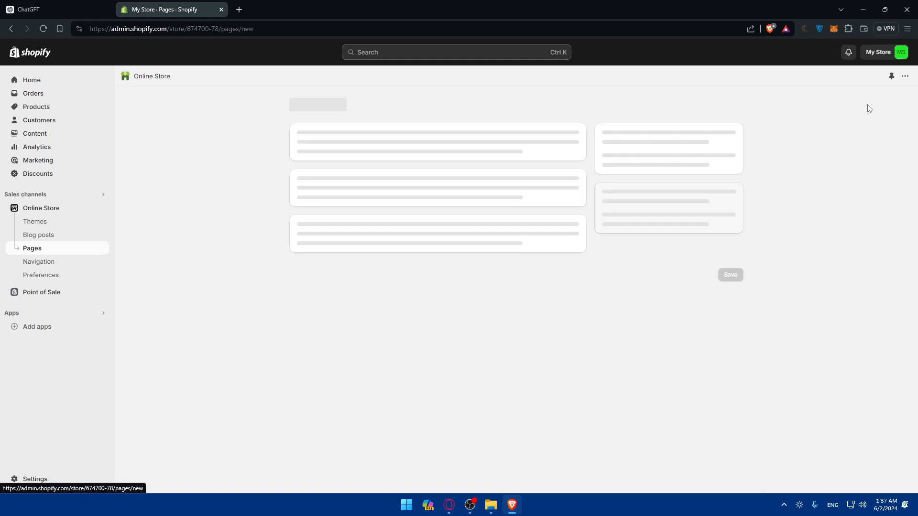
# Create a page titled LoginPage and save it.
pyautogui.click(380, 151)
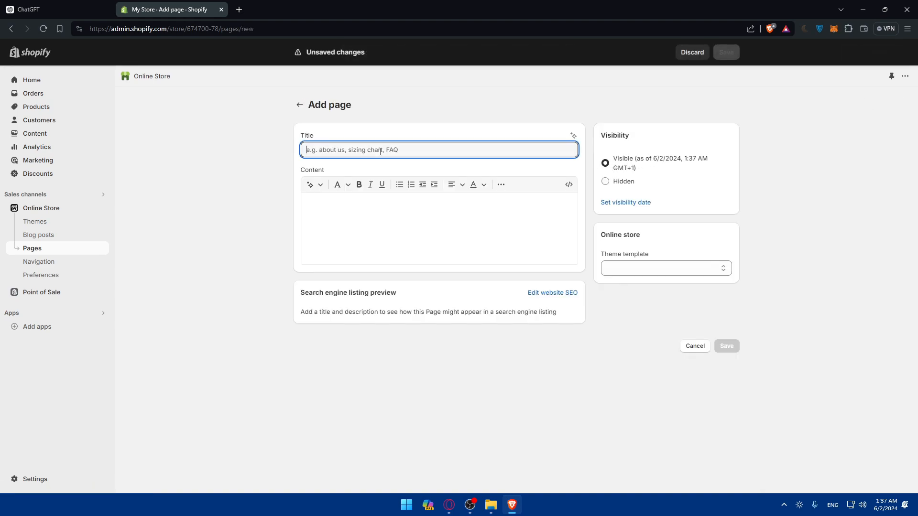
pyautogui.write('LoginPage')
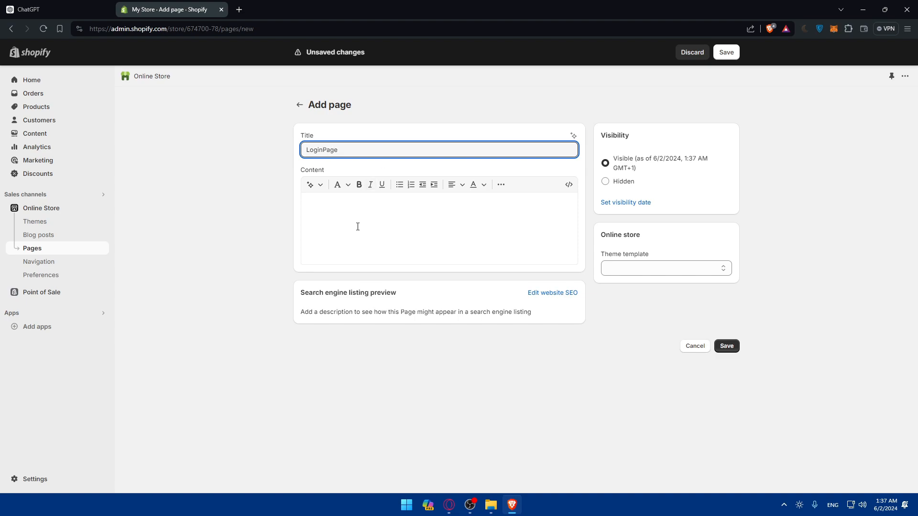
pyautogui.click(356, 221)
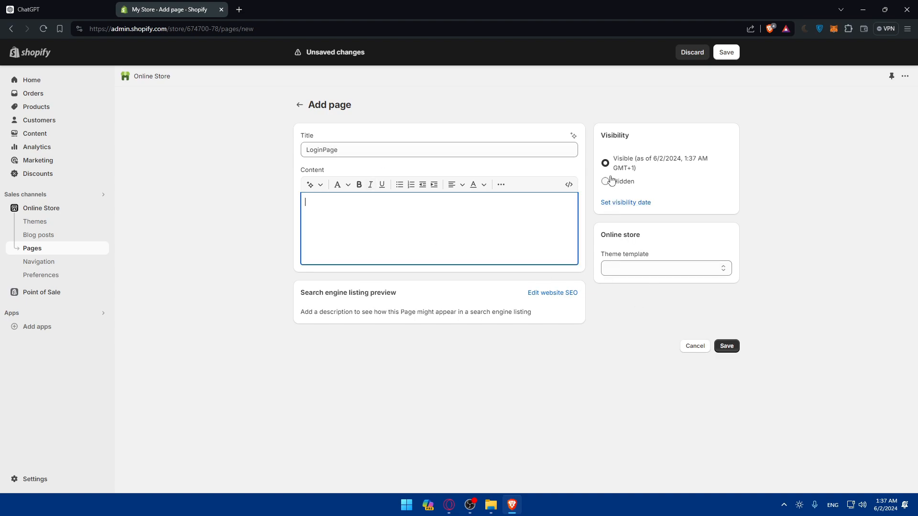
pyautogui.click(647, 269)
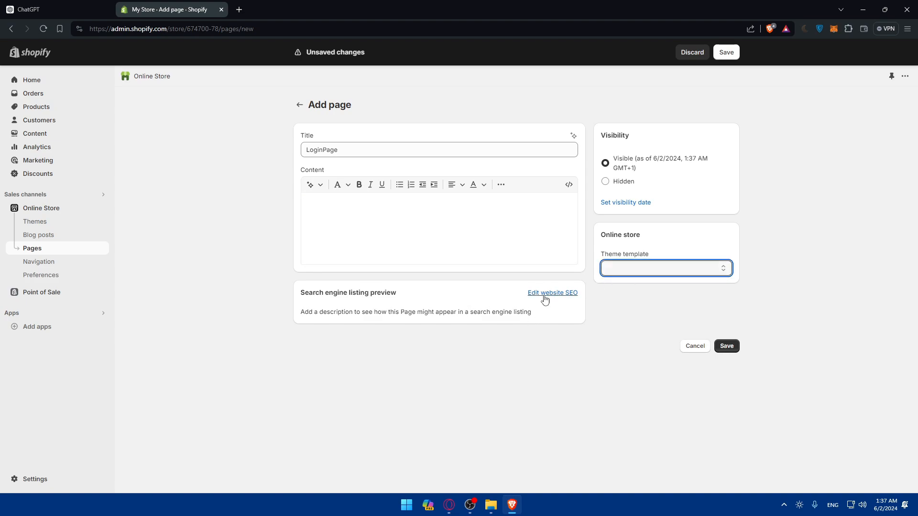
pyautogui.click(727, 347)
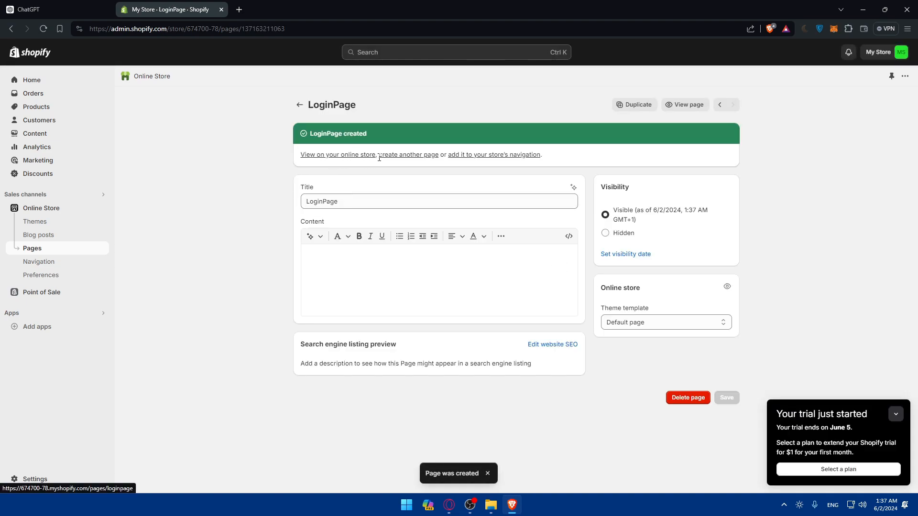
# Check the store navigation and preview LoginPage on the online store, then close the preview tab.
pyautogui.click(478, 161)
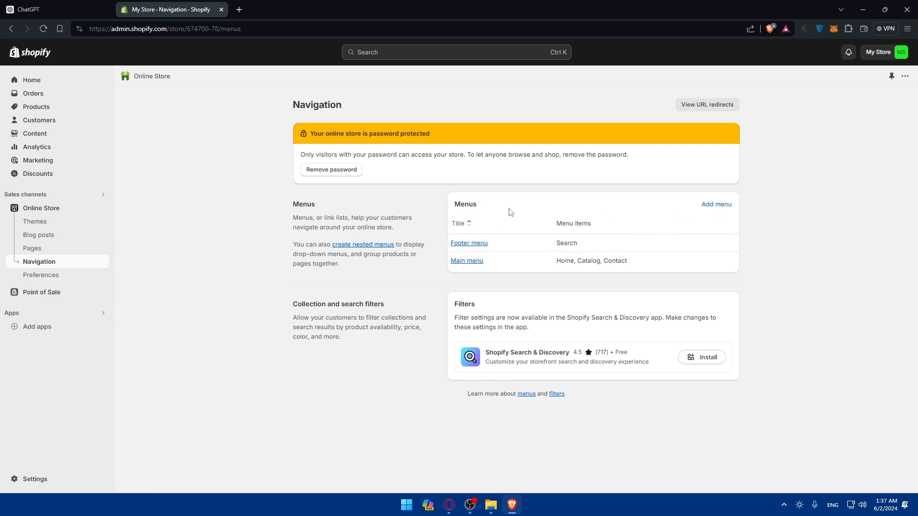
pyautogui.click(53, 249)
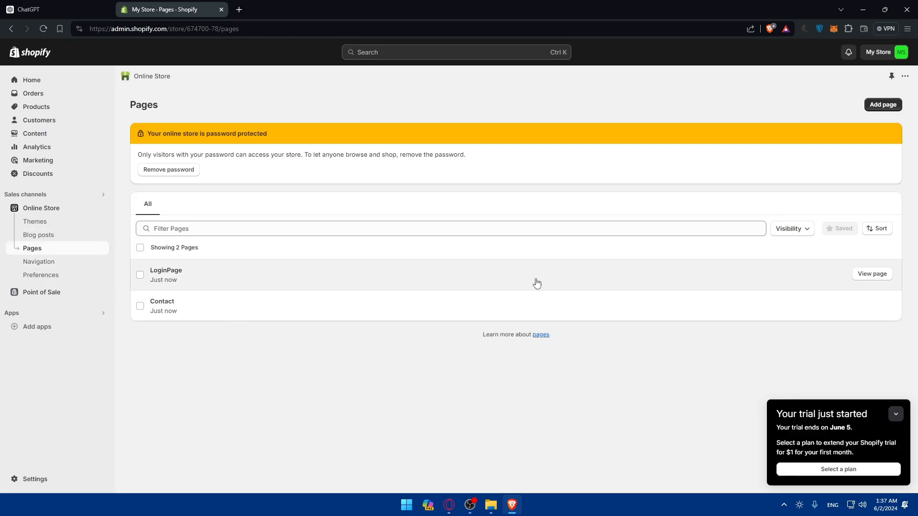
pyautogui.click(864, 277)
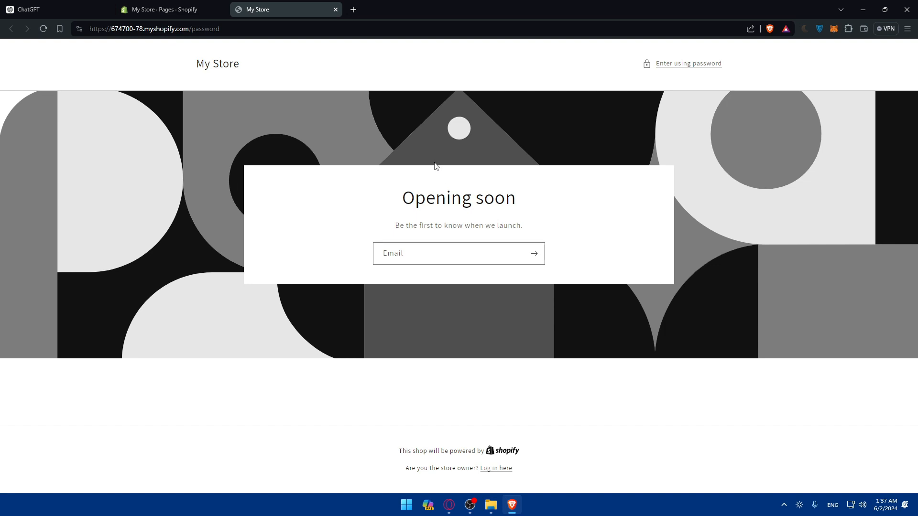
pyautogui.click(335, 10)
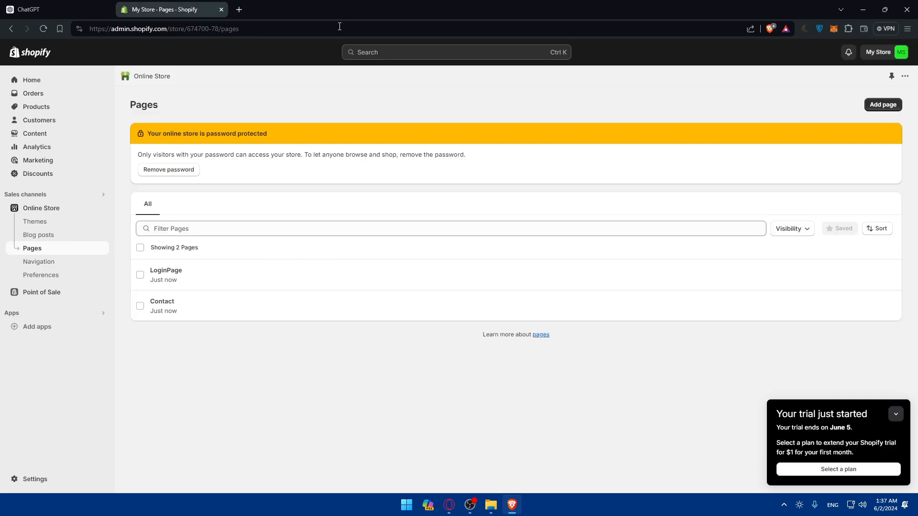
# Ask ChatGPT how to create a login page using shopify.
pyautogui.click(79, 7)
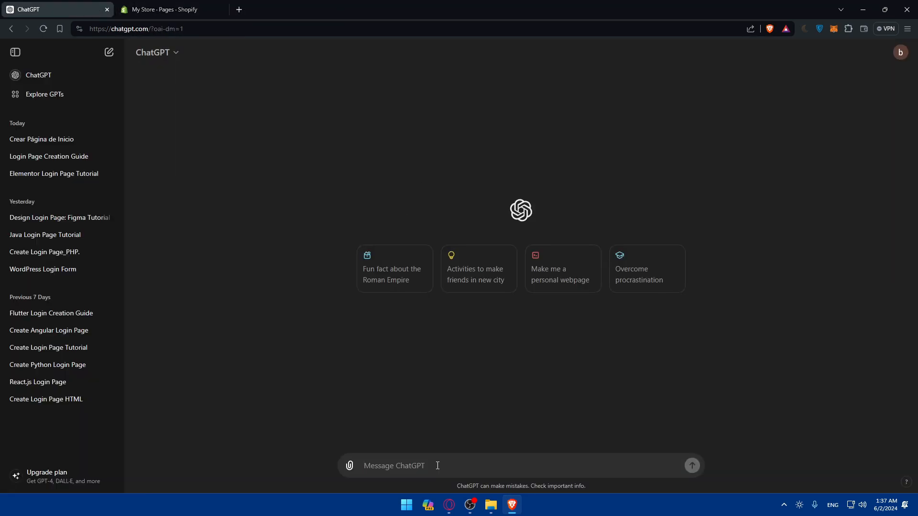
pyautogui.write('how')
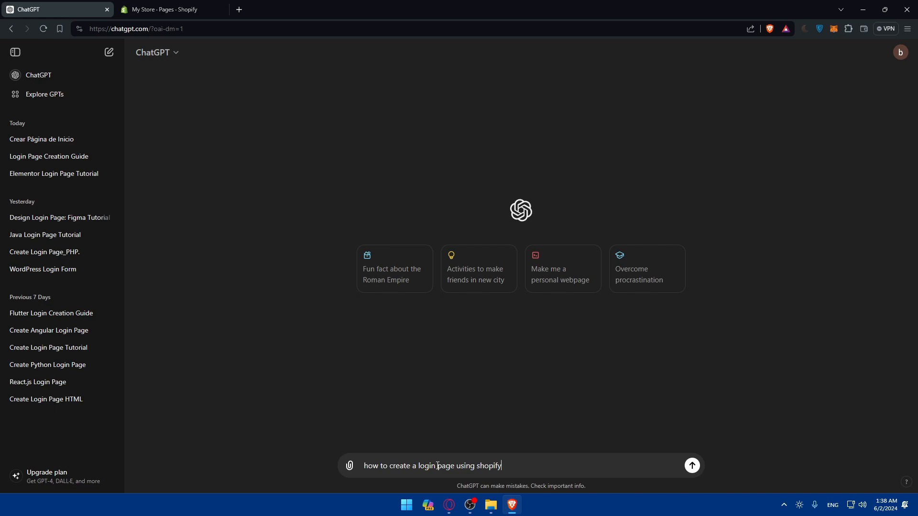
pyautogui.press('Return')
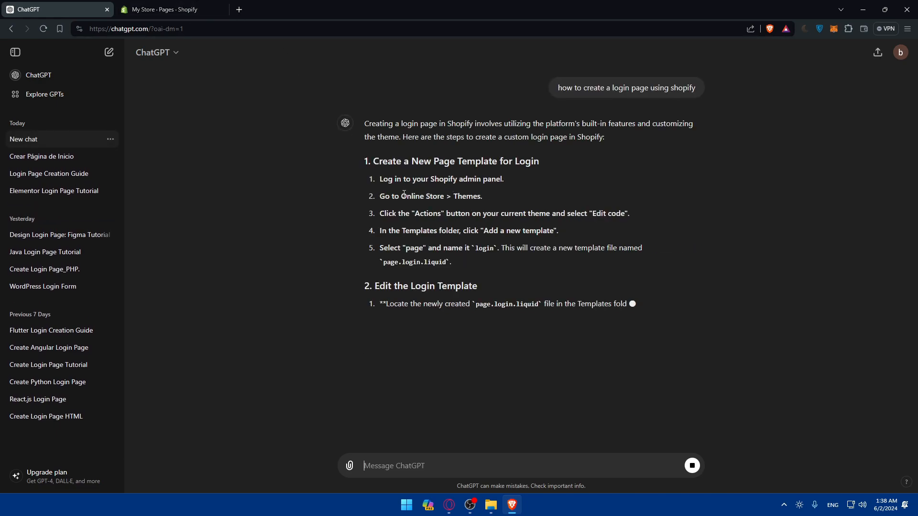
# Open the online store's Themes section while reading the reply's first steps.
pyautogui.click(165, 9)
pyautogui.click(43, 225)
pyautogui.click(28, 10)
pyautogui.scroll(-3, 246, 129)
pyautogui.scroll(3, 386, 183)
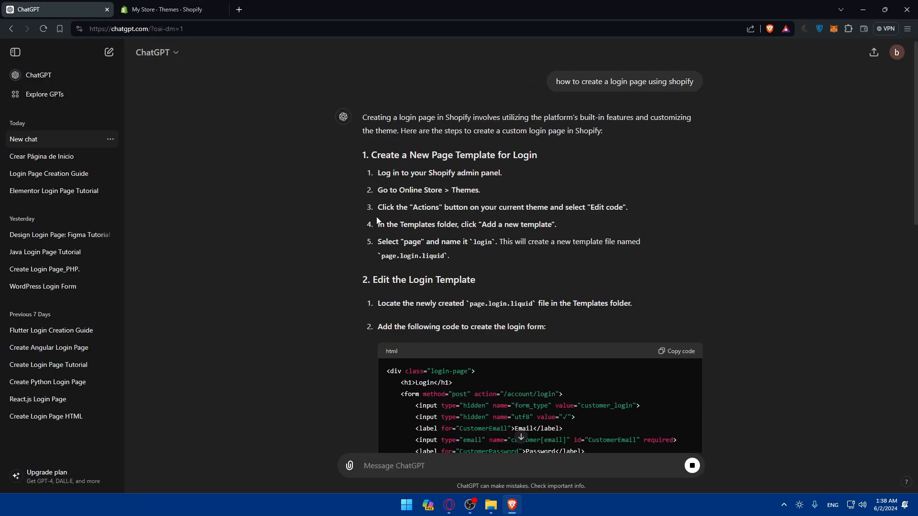
pyautogui.hotkey('ctrl', 'Tab')
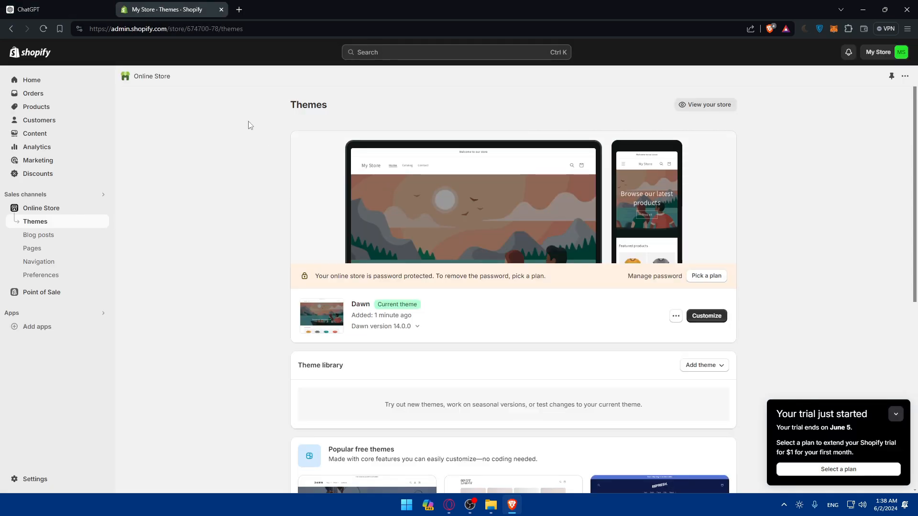
# Open the code editor for the current Dawn theme, following ChatGPT's instructions.
pyautogui.hotkey('ctrl', 'Tab')
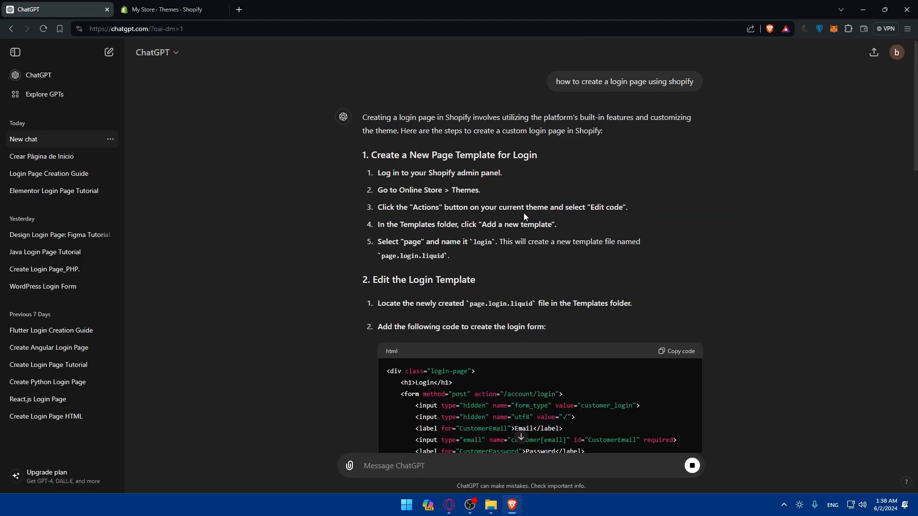
pyautogui.hotkey('ctrl', 'Tab')
pyautogui.scroll(-2, 538, 222)
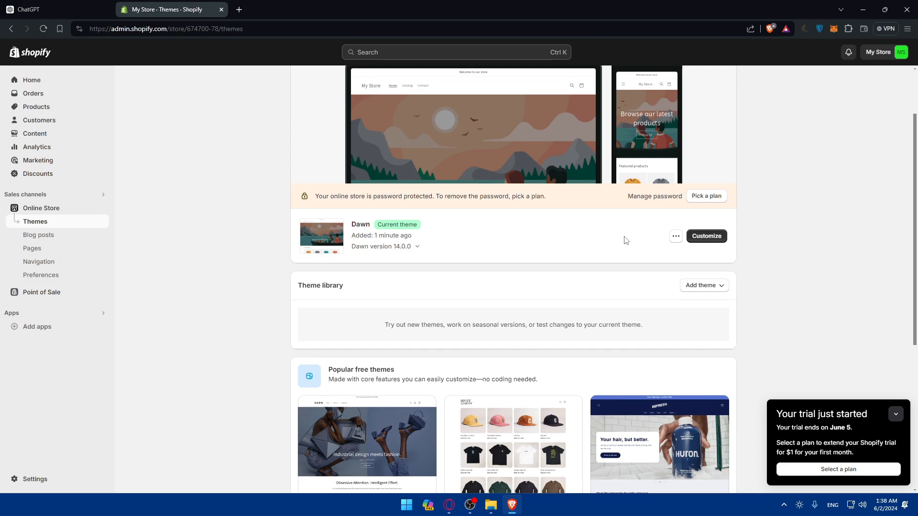
pyautogui.scroll(2, 625, 241)
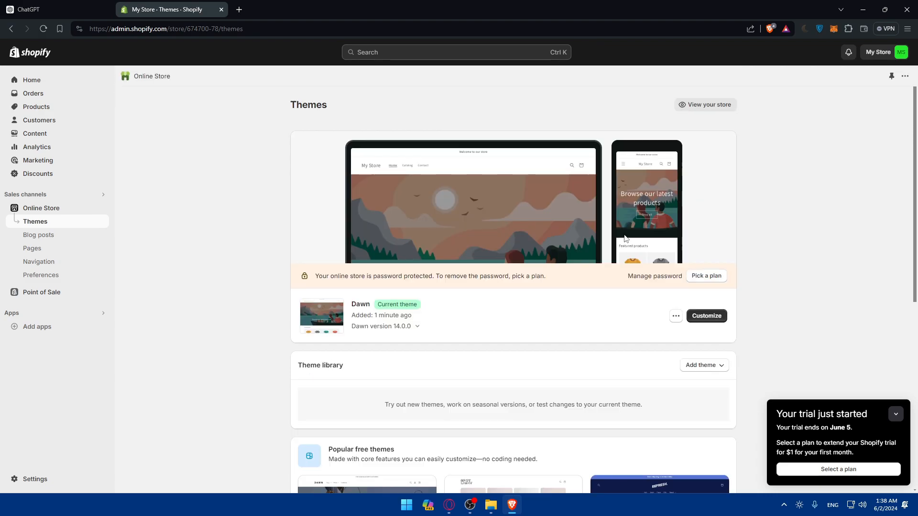
pyautogui.click(675, 316)
pyautogui.click(621, 408)
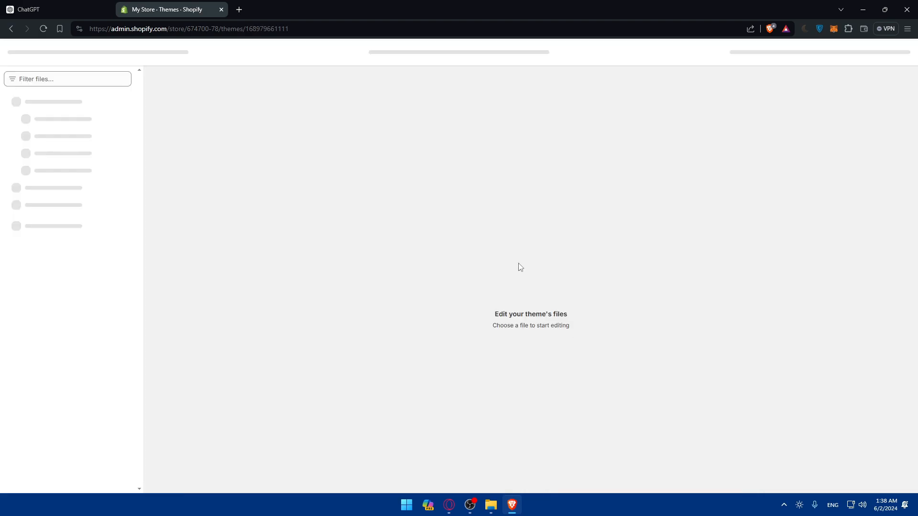
pyautogui.hotkey('ctrl', 'Tab')
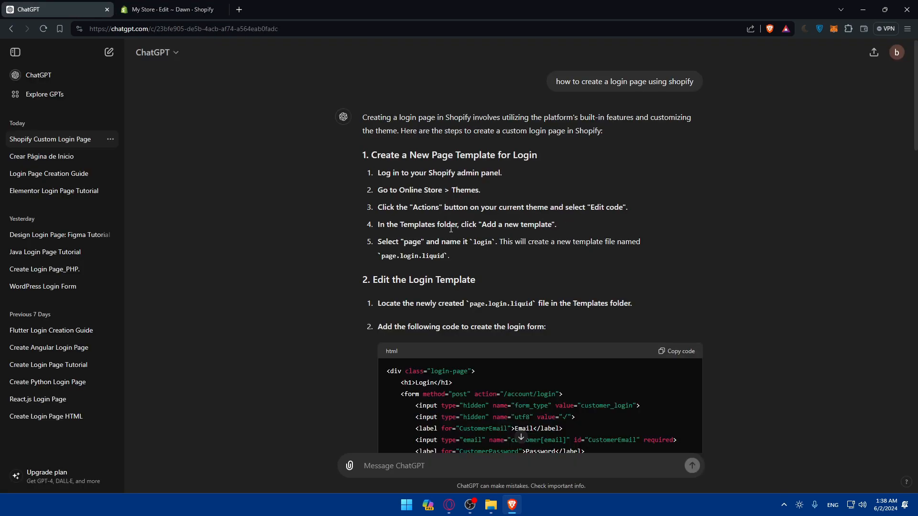
pyautogui.hotkey('ctrl', 'Tab')
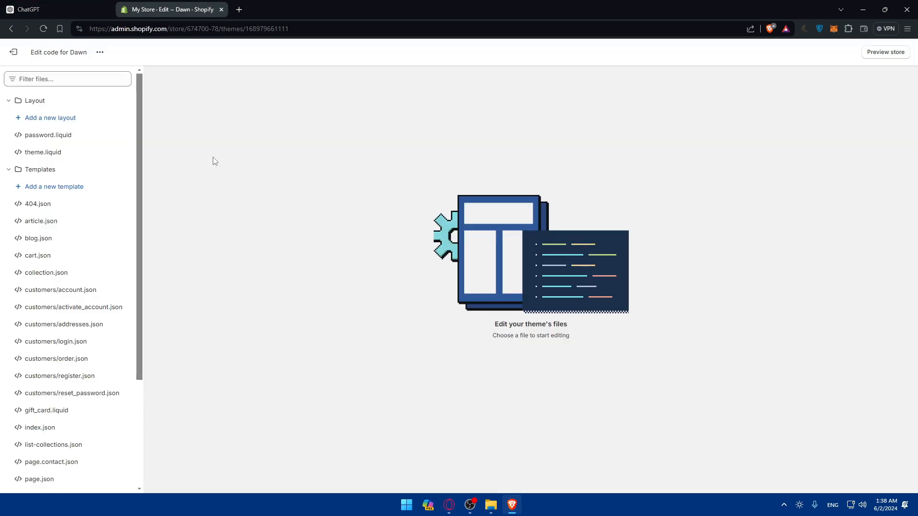
# Start adding a new page-type template and name the file Login.
pyautogui.click(54, 187)
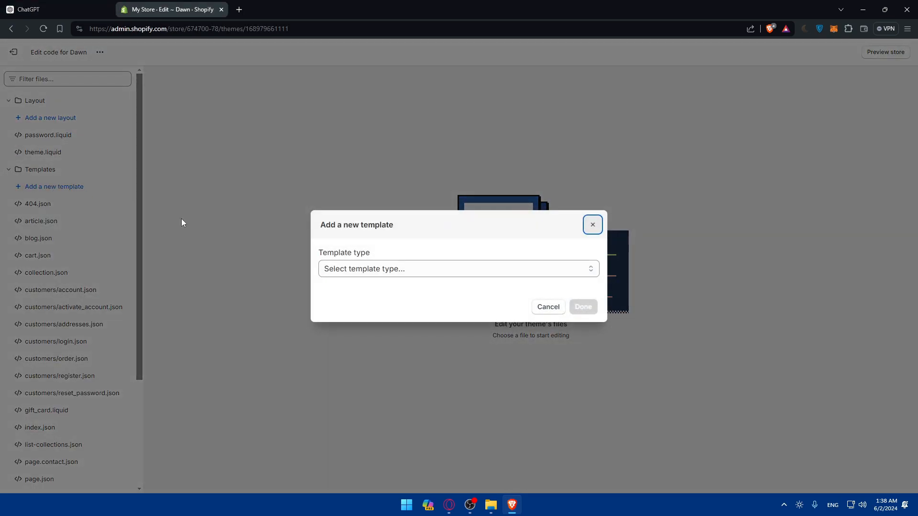
pyautogui.hotkey('ctrl', 'Tab')
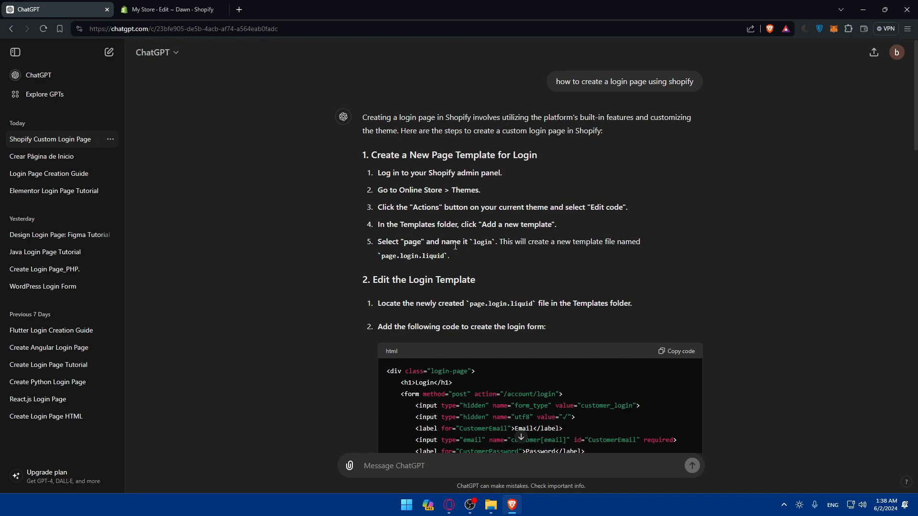
pyautogui.hotkey('ctrl', 'Tab')
pyautogui.click(391, 271)
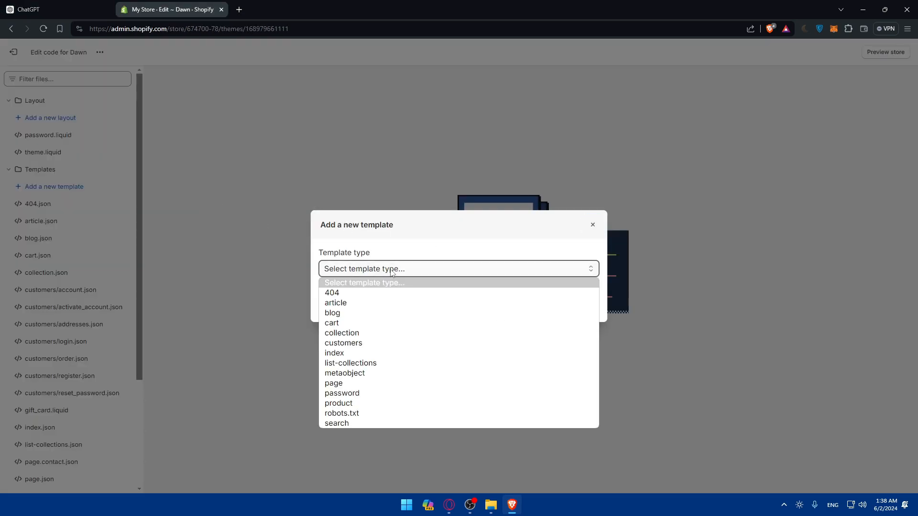
pyautogui.press('l')
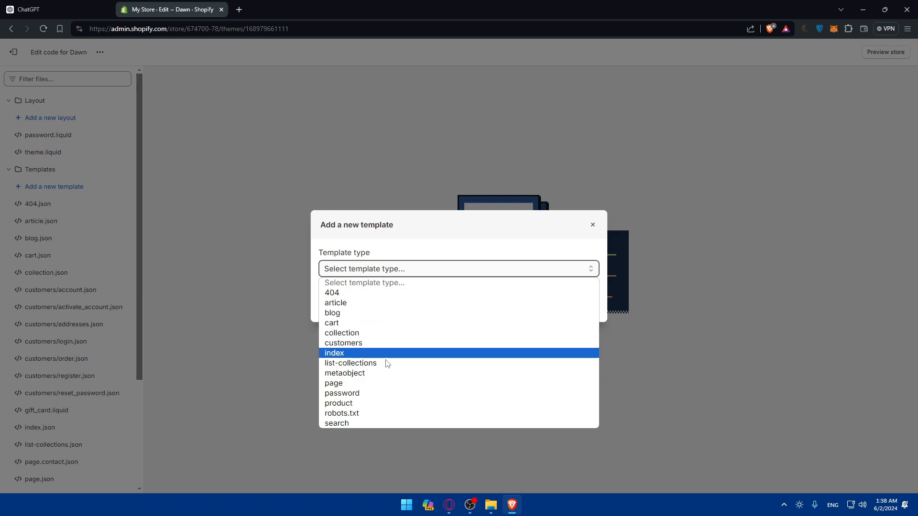
pyautogui.click(374, 384)
pyautogui.click(372, 317)
pyautogui.write('Login')
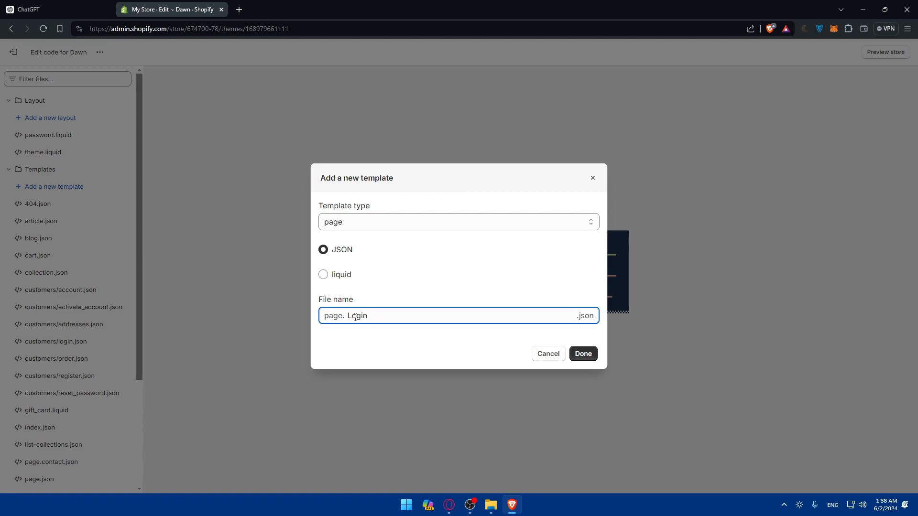
# Switch the new template's format to liquid and create it.
pyautogui.hotkey('ctrl', 'Tab')
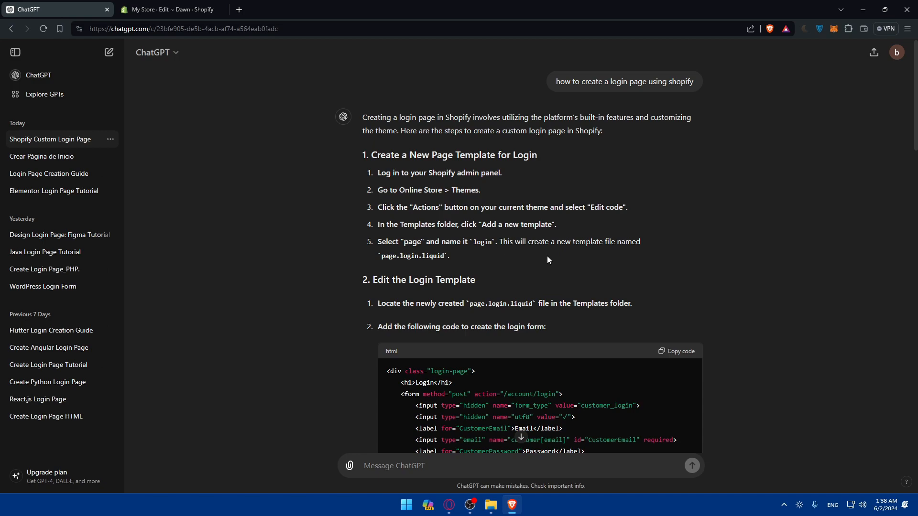
pyautogui.hotkey('ctrl', 'Tab')
pyautogui.click(341, 275)
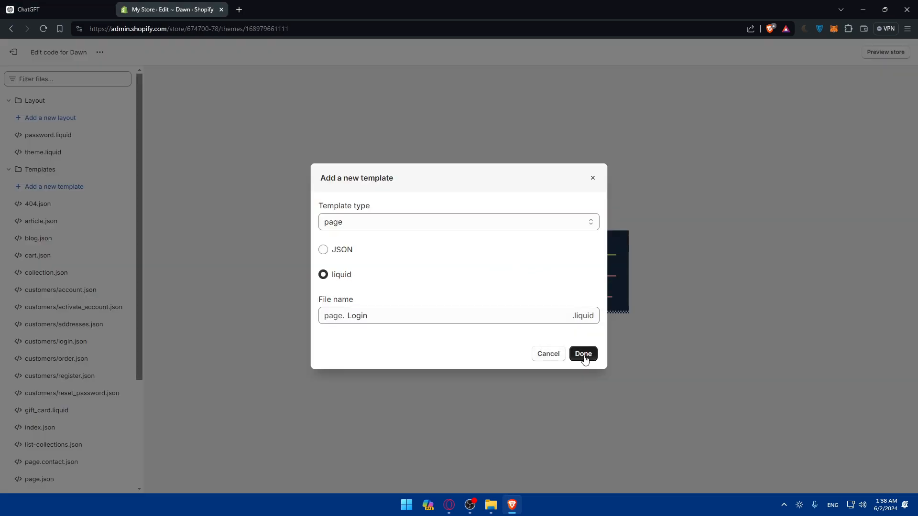
pyautogui.hotkey('ctrl', 'Tab')
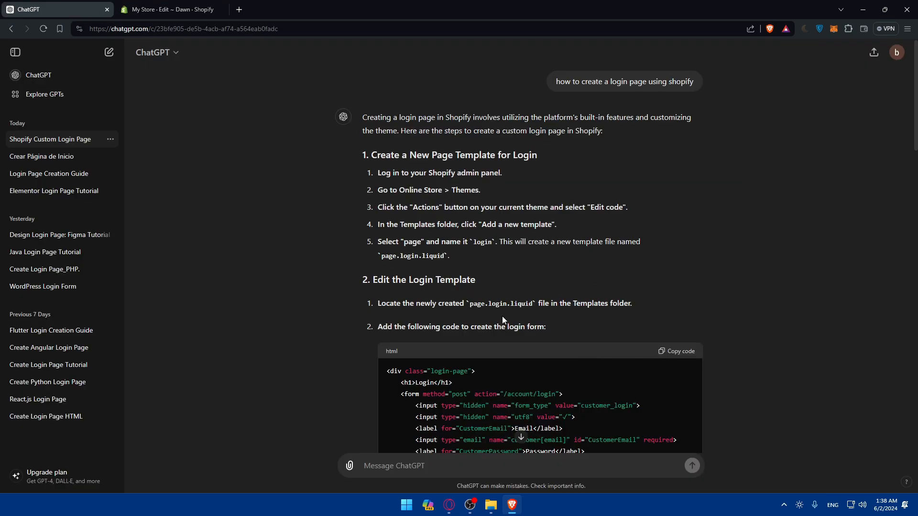
pyautogui.hotkey('ctrl', 'Tab')
pyautogui.click(588, 353)
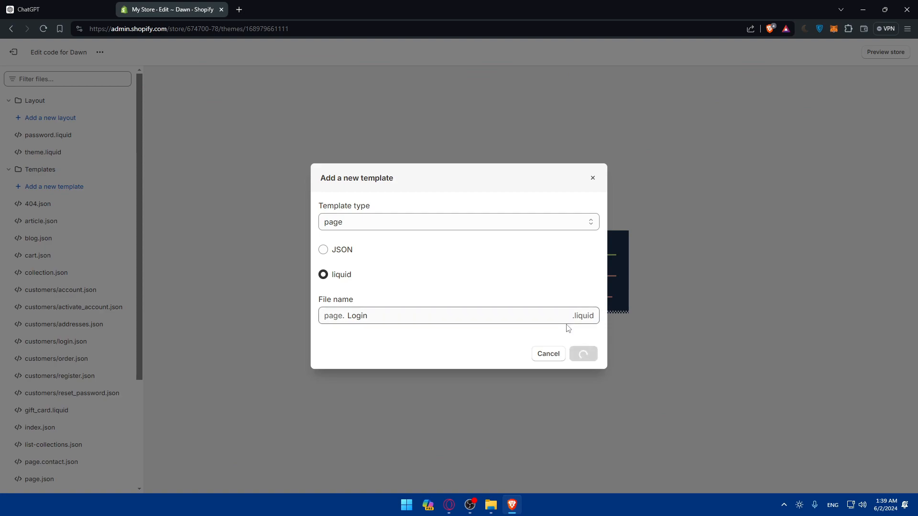
# Copy the login form HTML from ChatGPT's reply and paste it into page.Login.liquid.
pyautogui.hotkey('ctrl', 'Tab')
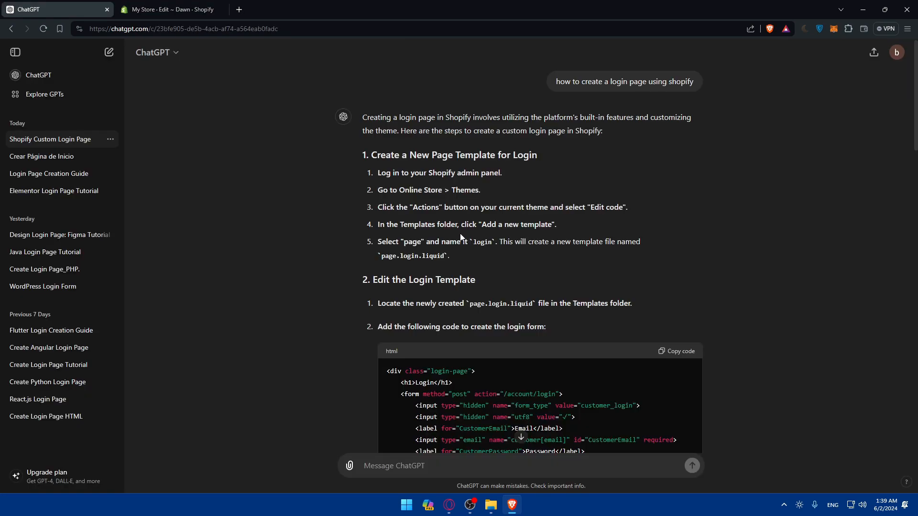
pyautogui.scroll(-2, 481, 239)
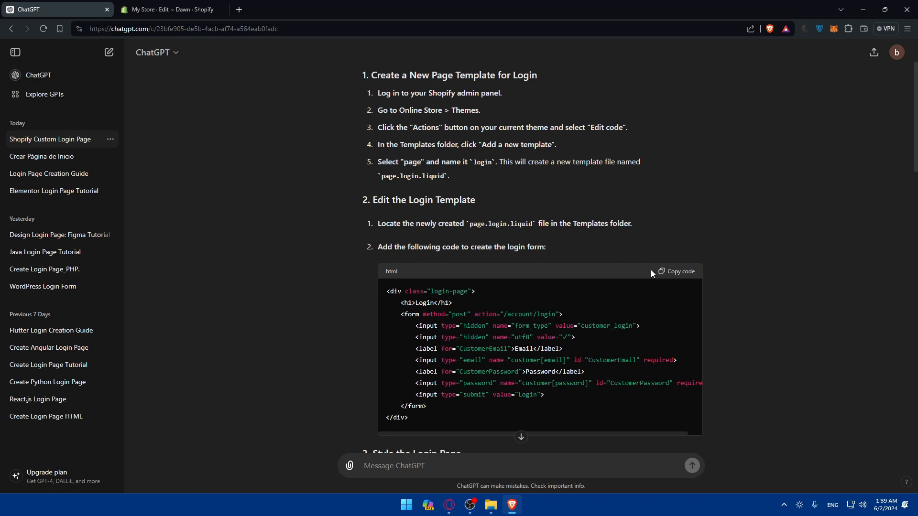
pyautogui.click(676, 273)
pyautogui.click(189, 9)
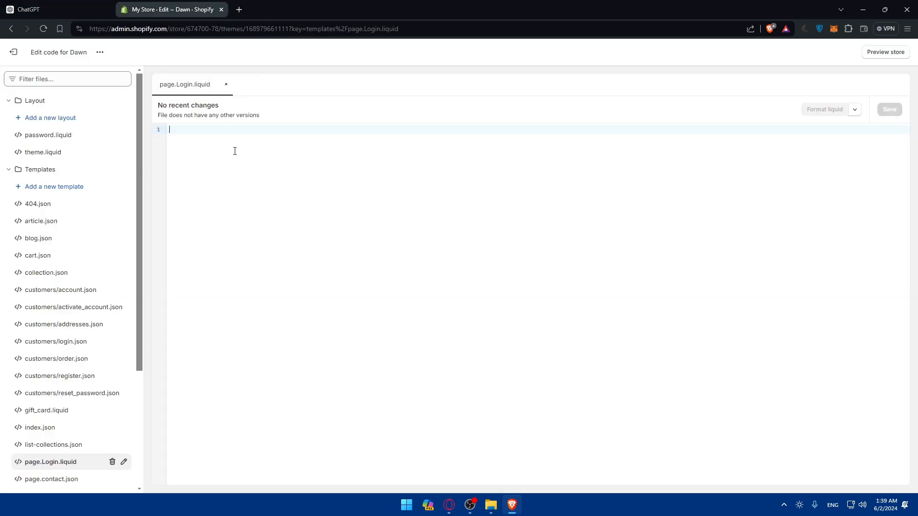
pyautogui.hotkey('ctrl', 'v')
# Save the page.Login.liquid template.
pyautogui.hotkey('ctrl', 'Tab')
pyautogui.scroll(-3, 445, 251)
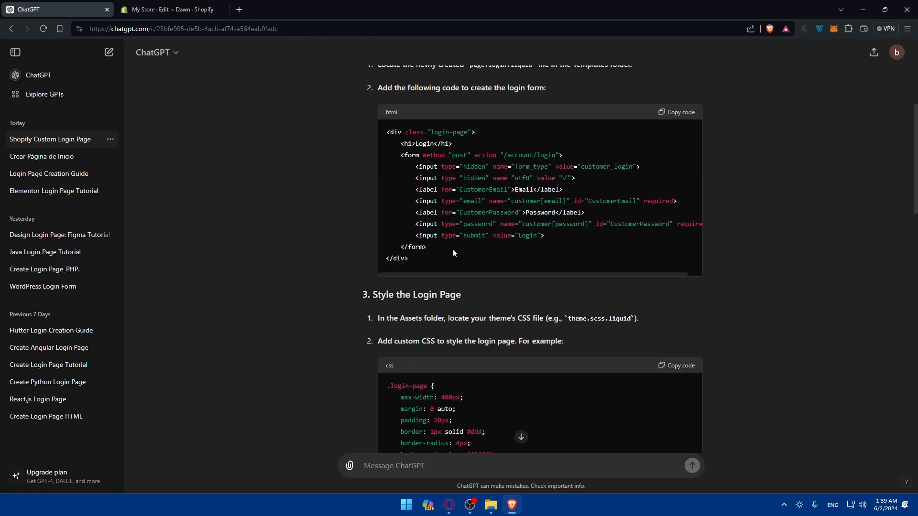
pyautogui.hotkey('ctrl', 'Tab')
pyautogui.click(890, 112)
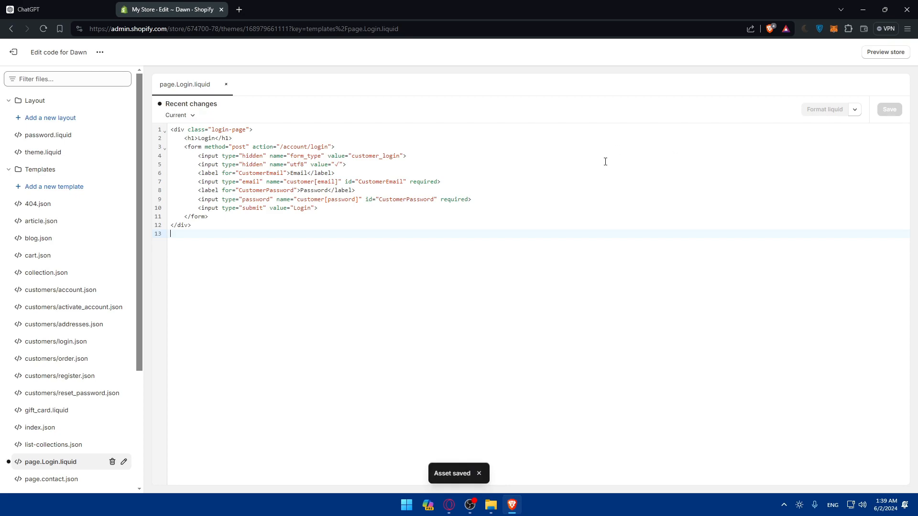
# Preview the store and browse its Home, Catalog and Contact pages.
pyautogui.click(880, 52)
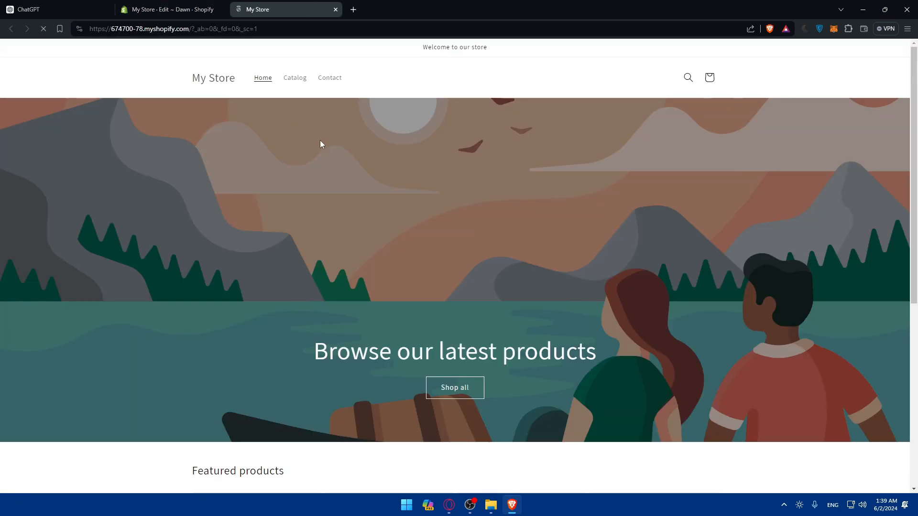
pyautogui.scroll(-3, 377, 149)
pyautogui.scroll(-3, 380, 160)
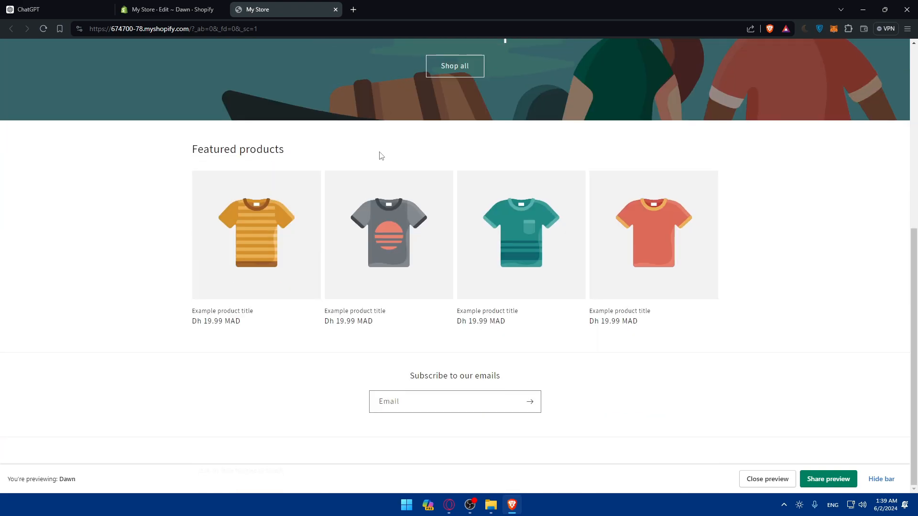
pyautogui.scroll(7, 382, 158)
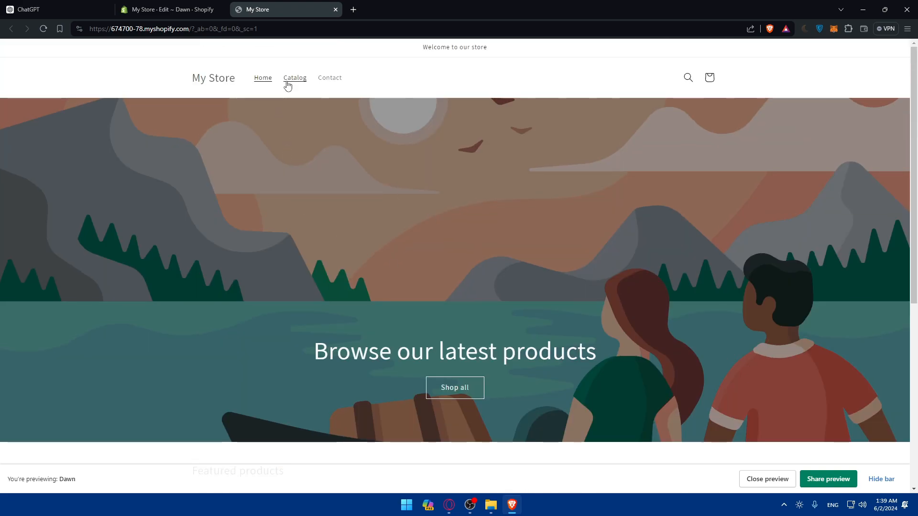
pyautogui.click(238, 83)
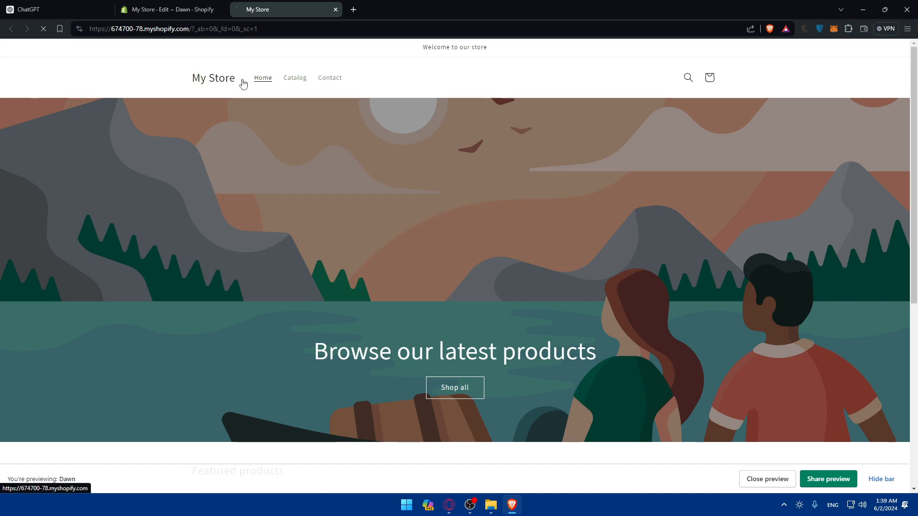
pyautogui.click(299, 85)
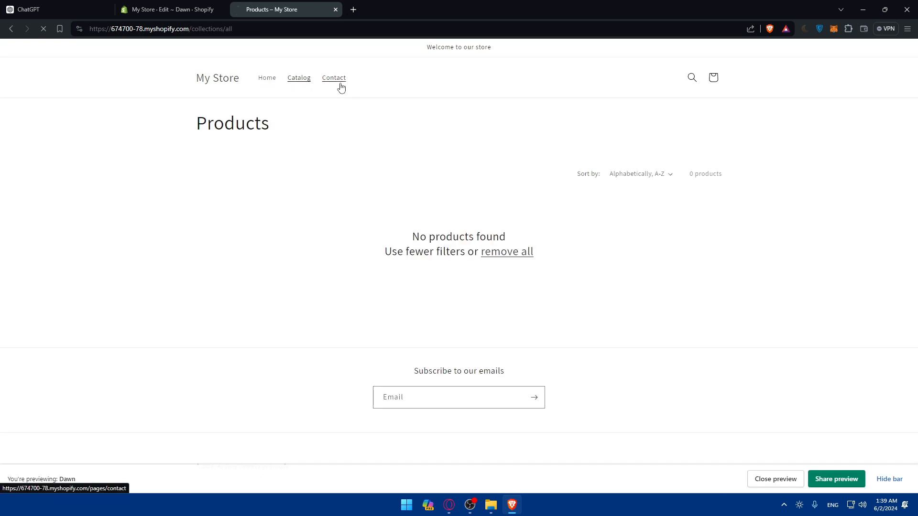
pyautogui.click(340, 85)
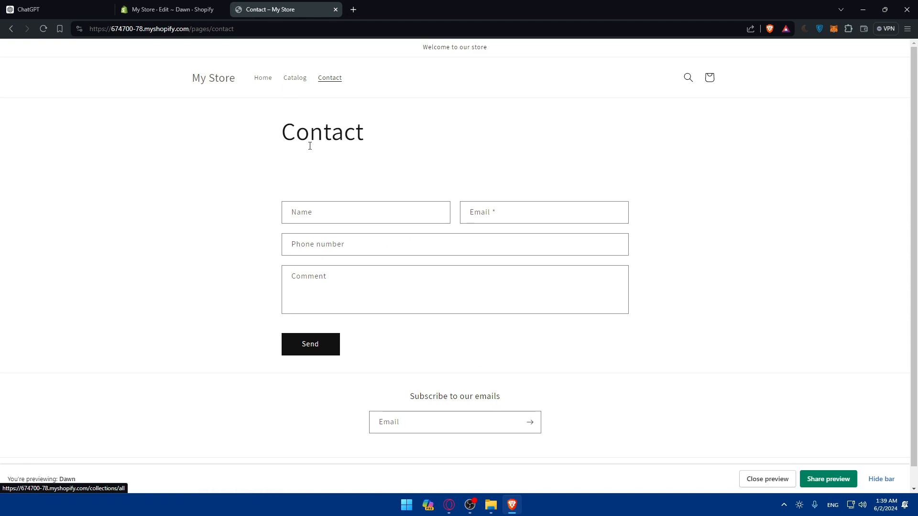
pyautogui.scroll(-1, 309, 144)
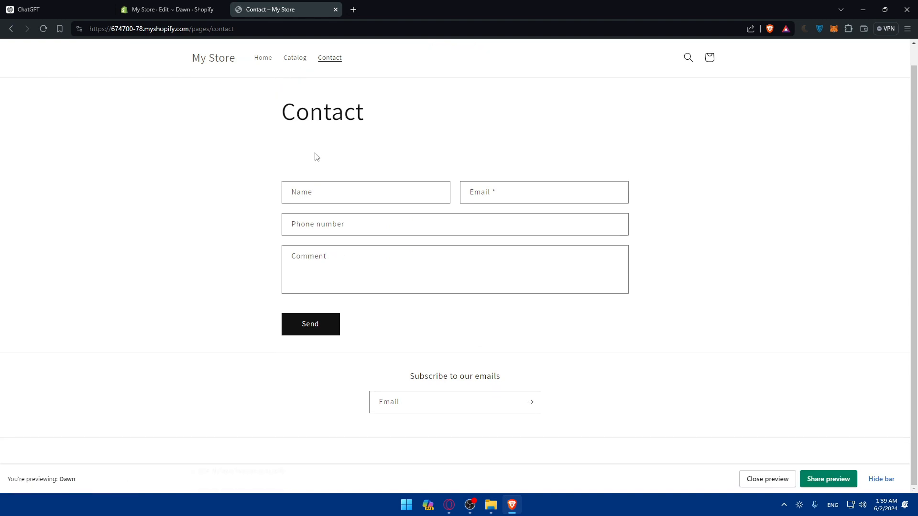
pyautogui.click(263, 58)
pyautogui.scroll(-6, 310, 136)
pyautogui.click(185, 3)
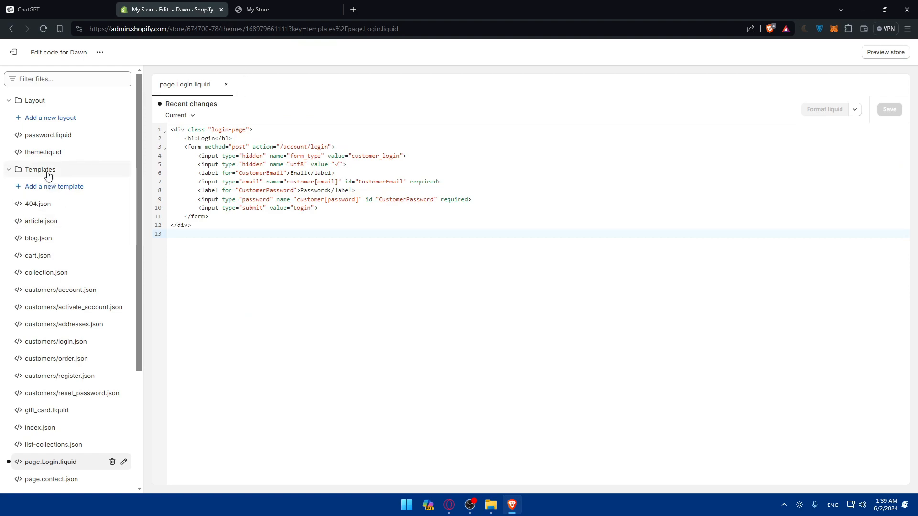
pyautogui.scroll(-2, 62, 225)
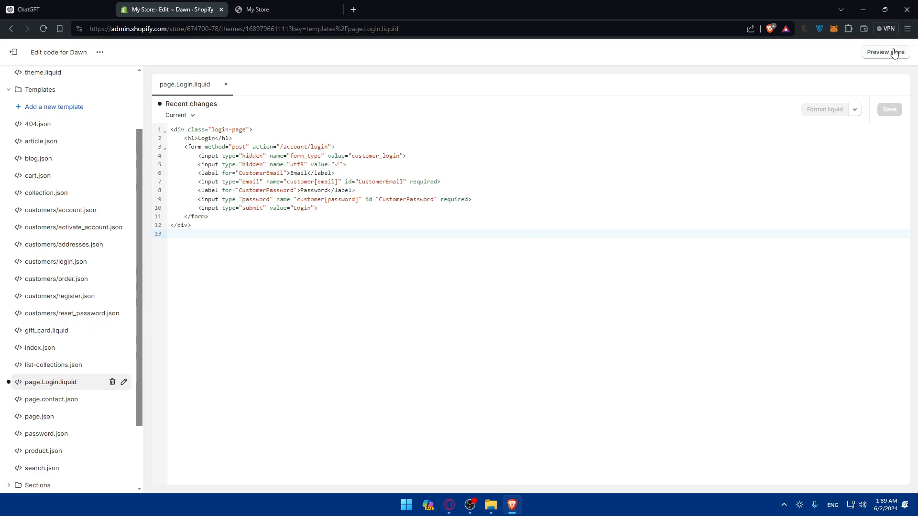
pyautogui.click(256, 6)
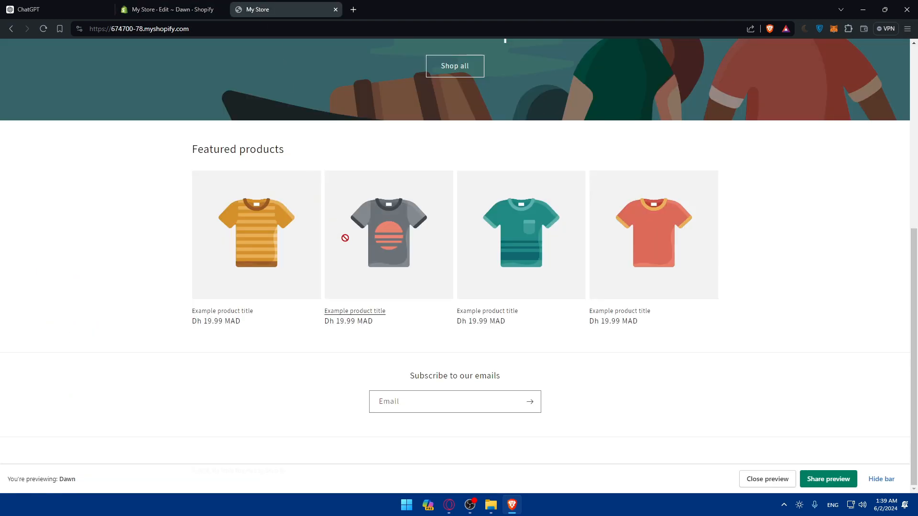
# Read the Style the Login Page section of ChatGPT's reply and return to the code editor.
pyautogui.click(69, 5)
pyautogui.scroll(-2, 411, 247)
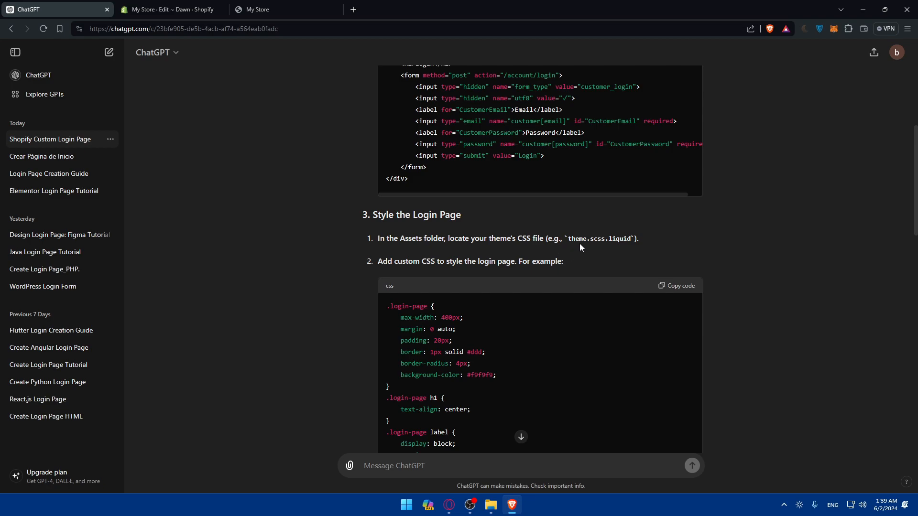
pyautogui.click(288, 13)
pyautogui.click(199, 6)
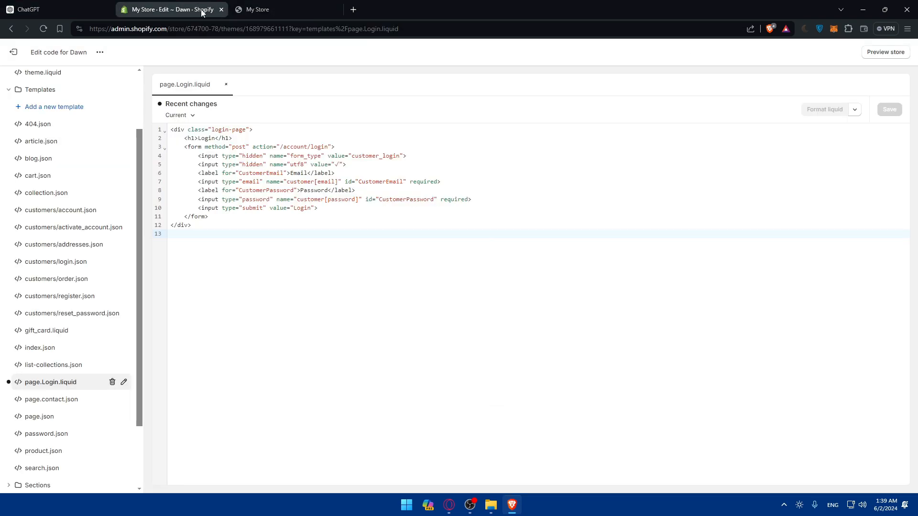
pyautogui.scroll(2, 117, 142)
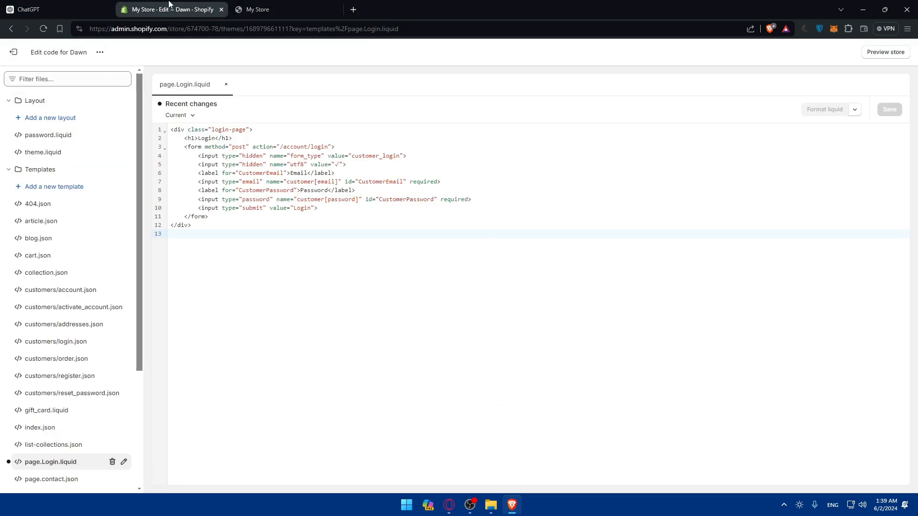
pyautogui.click(47, 9)
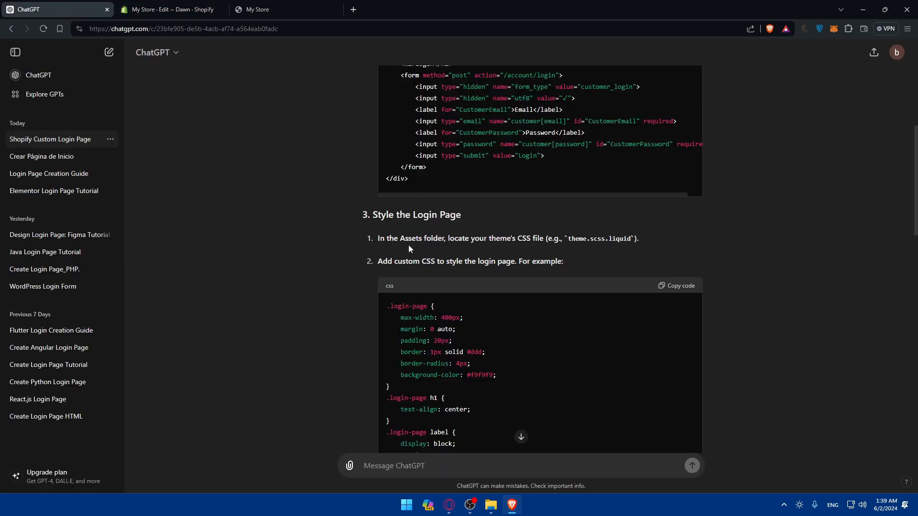
pyautogui.click(267, 9)
pyautogui.click(196, 7)
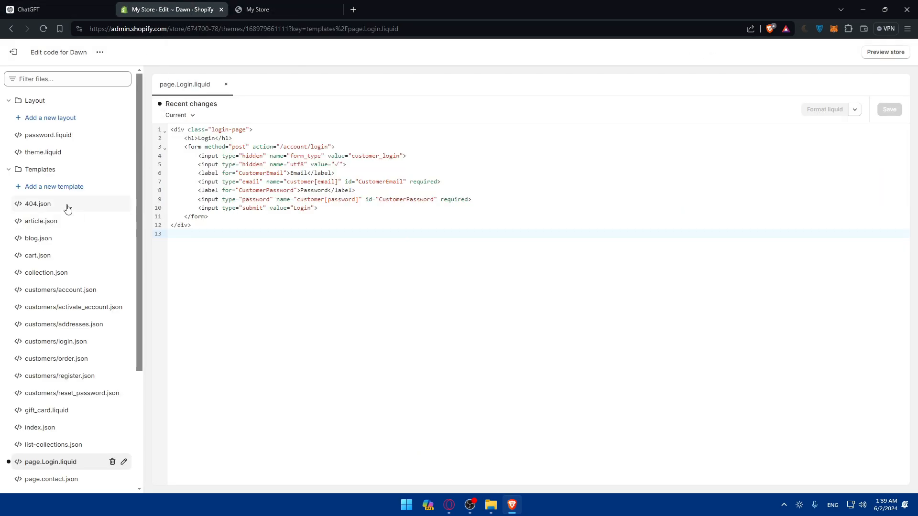
# Expand the Assets folder in the theme's file list and close the store preview tab.
pyautogui.scroll(-2, 67, 217)
pyautogui.scroll(-2, 67, 230)
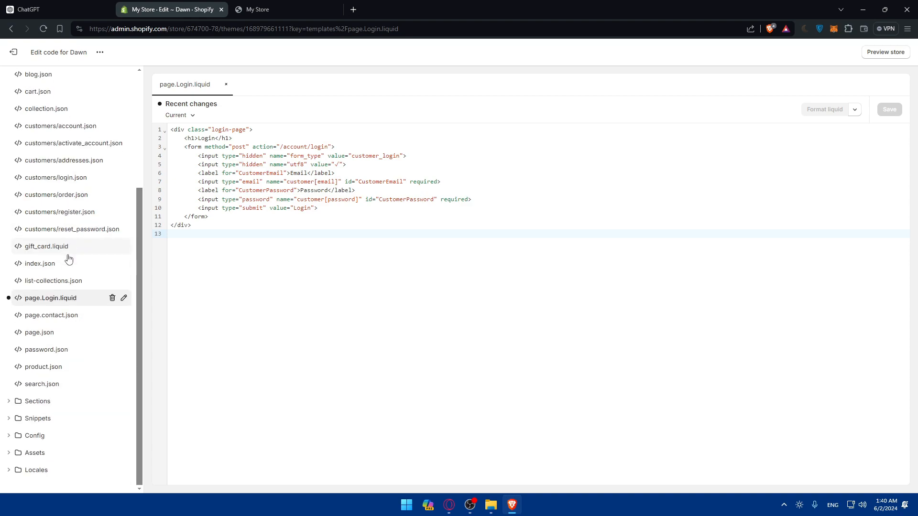
pyautogui.click(32, 457)
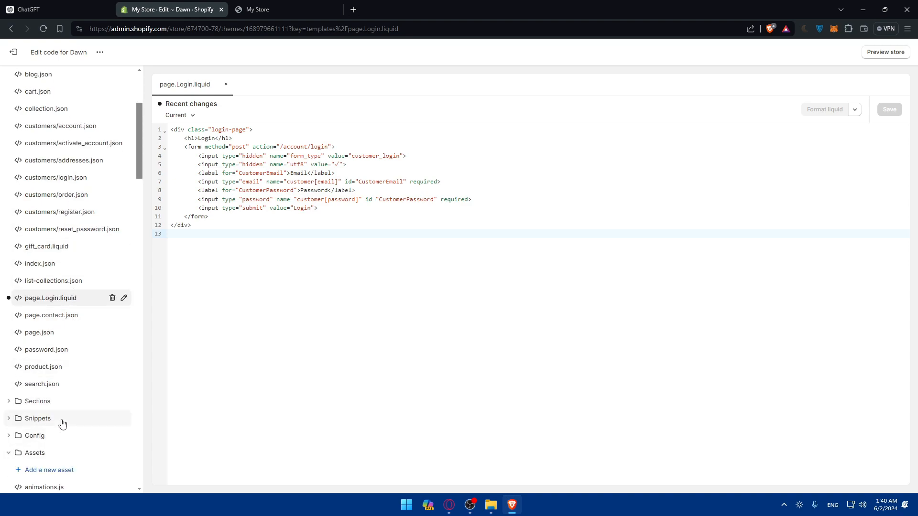
pyautogui.scroll(-5, 61, 421)
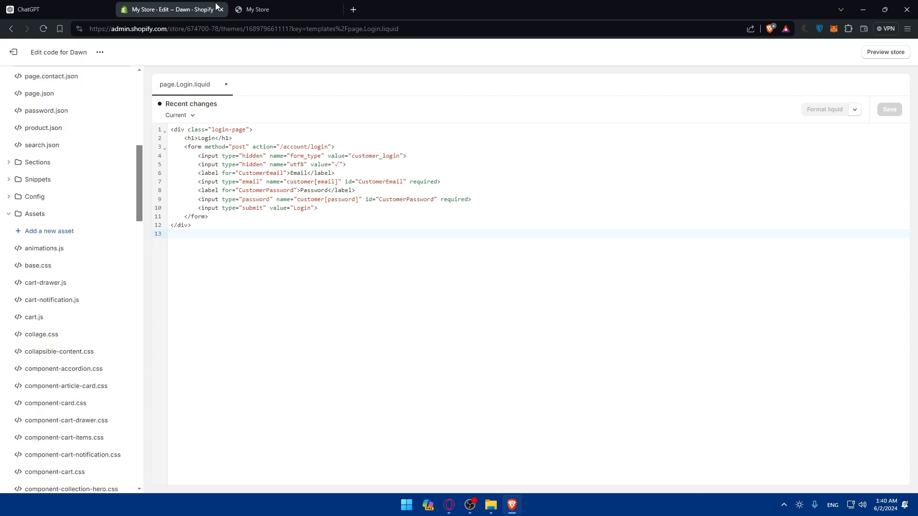
pyautogui.click(316, 10)
pyautogui.click(335, 10)
pyautogui.hotkey('ctrl', 'Tab')
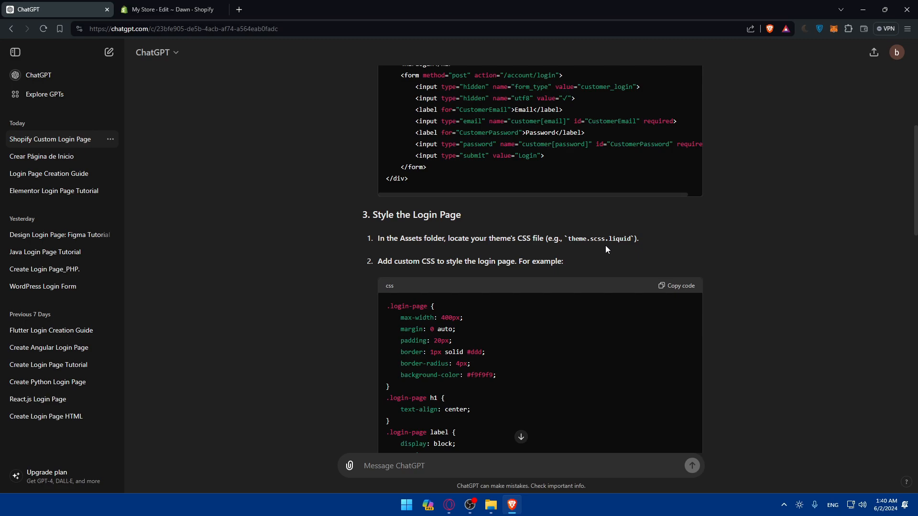
pyautogui.hotkey('ctrl', 'Tab')
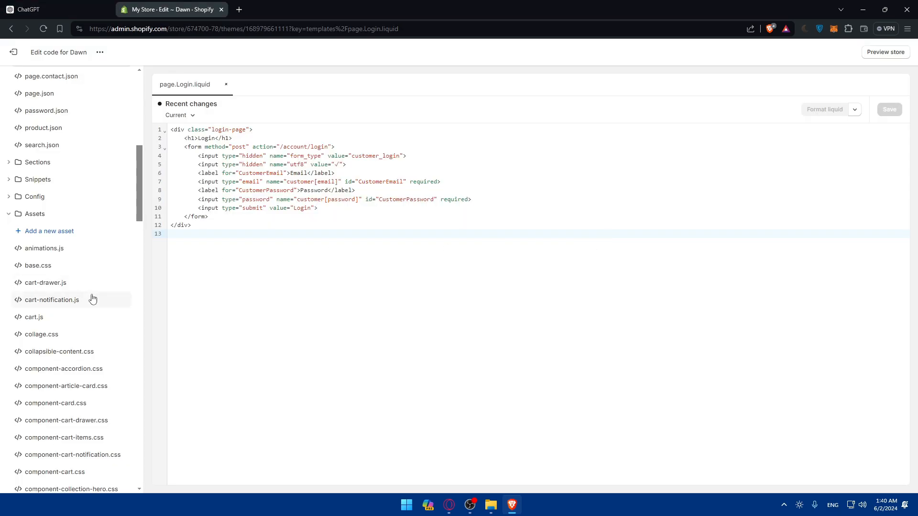
# Scroll through the Assets files looking for the theme's CSS file, checking ChatGPT's styling instructions.
pyautogui.scroll(-15, 90, 301)
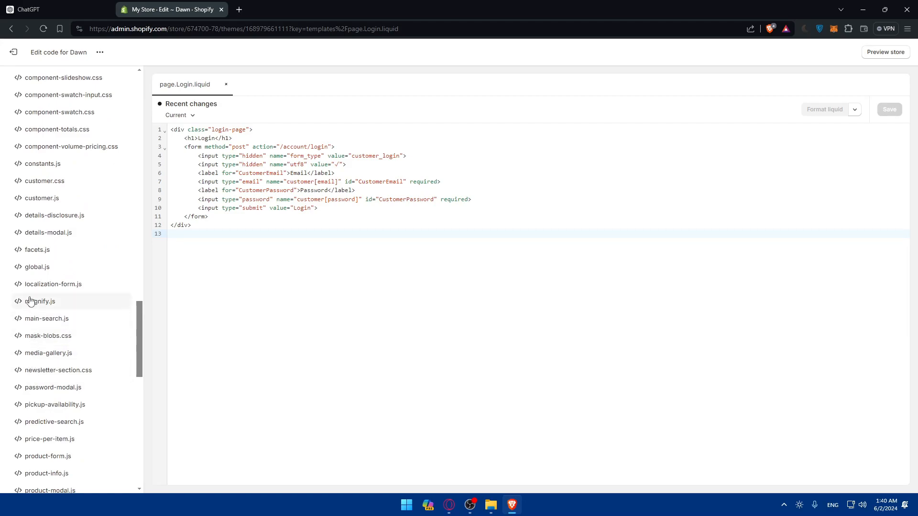
pyautogui.scroll(-10, 35, 337)
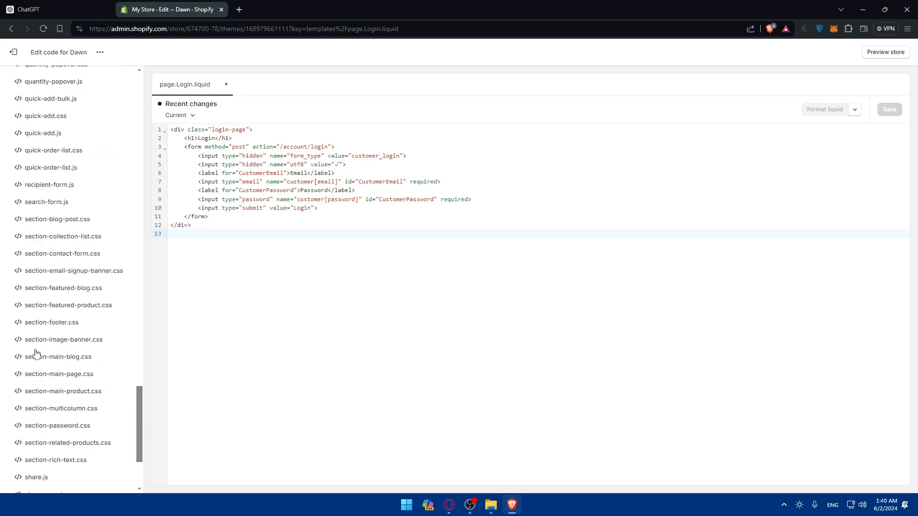
pyautogui.scroll(-1, 35, 354)
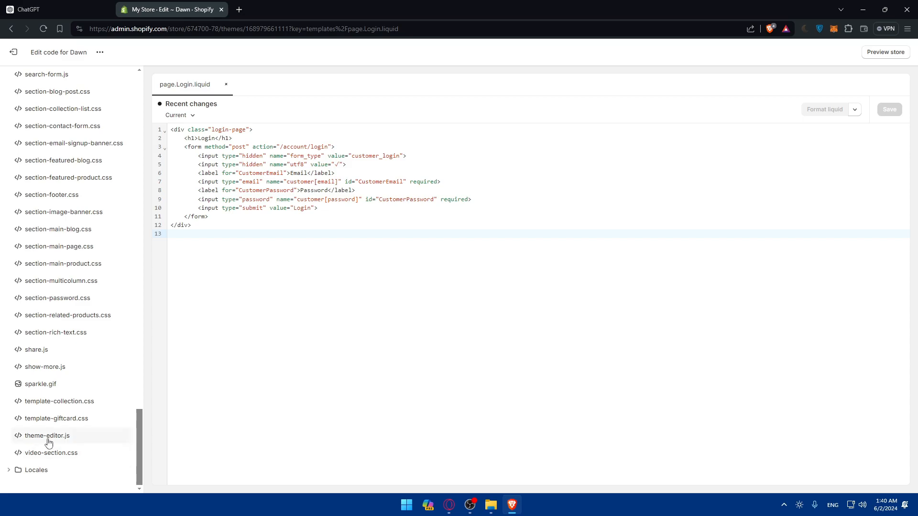
pyautogui.hotkey('ctrl', 'Tab')
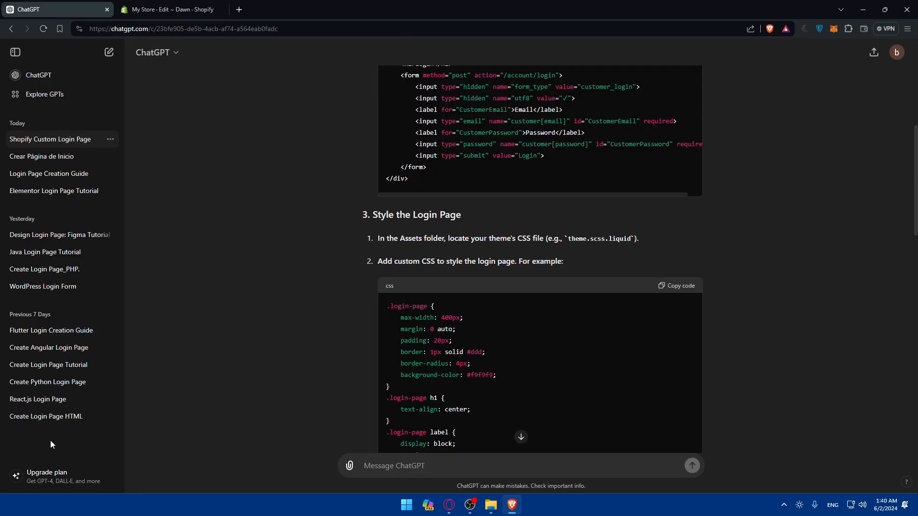
pyautogui.hotkey('ctrl', 'shift', 'Tab')
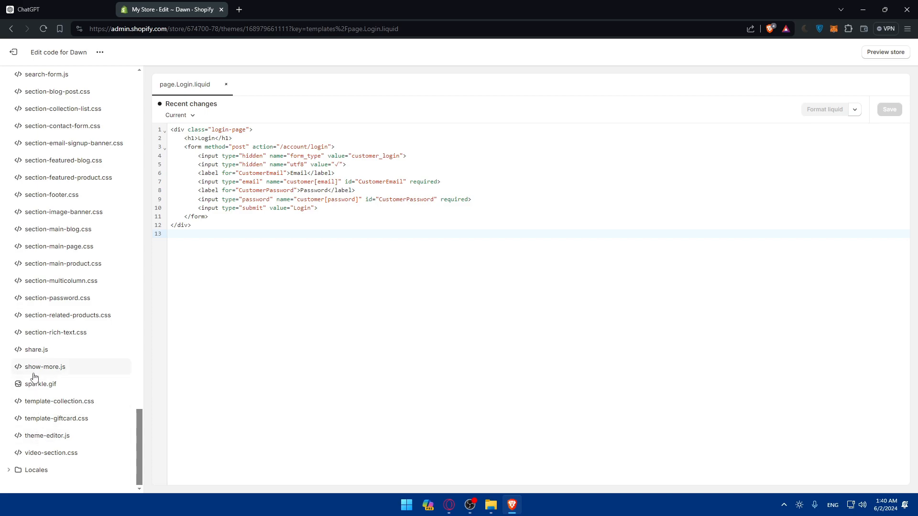
pyautogui.hotkey('ctrl', 'Tab')
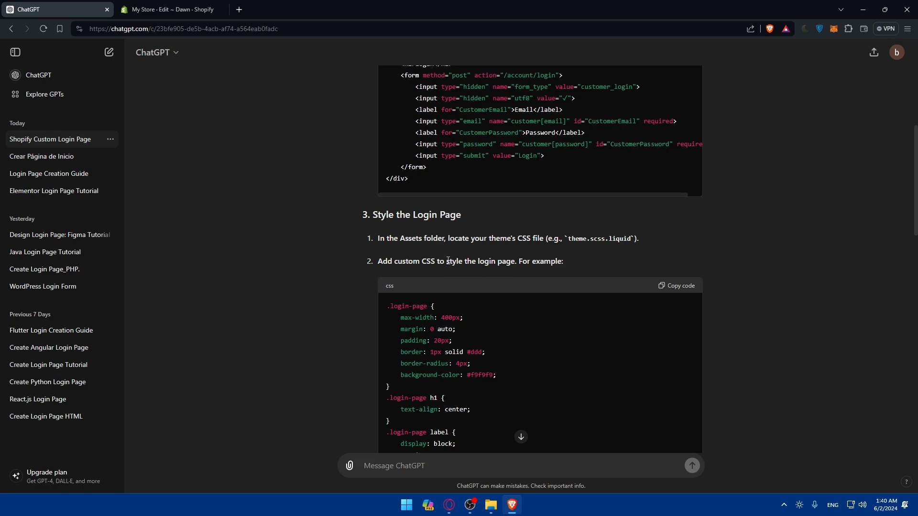
pyautogui.hotkey('ctrl', 'Tab')
# Open theme-editor.js and scroll back through the Assets file list.
pyautogui.click(48, 438)
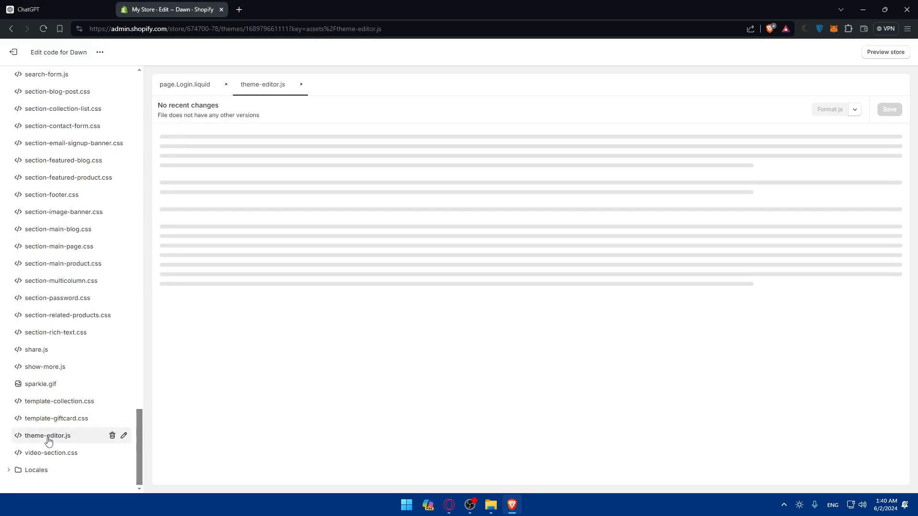
pyautogui.scroll(-2, 270, 274)
pyautogui.hotkey('ctrl', 'Tab')
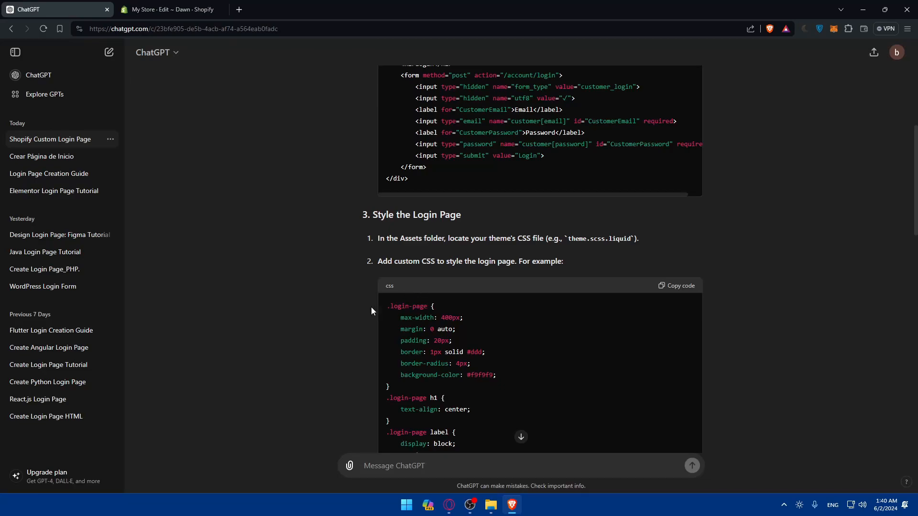
pyautogui.hotkey('ctrl', 'Tab')
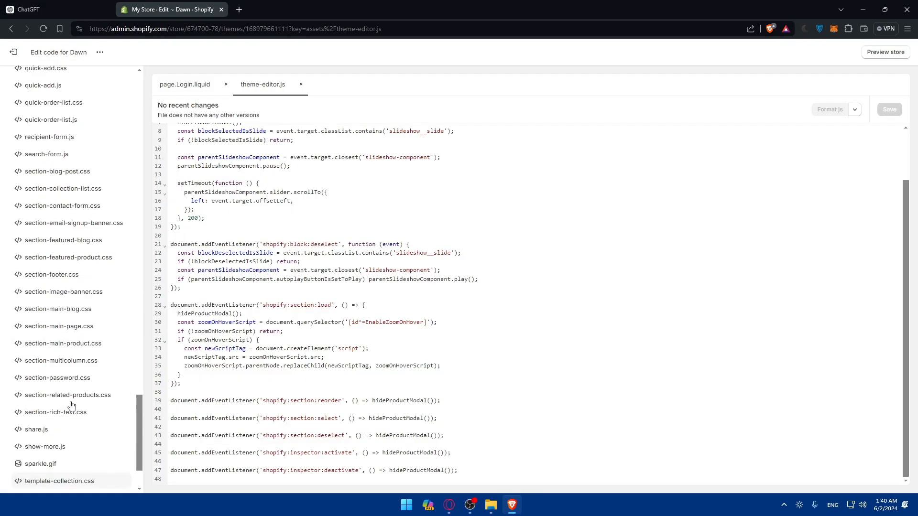
pyautogui.scroll(10, 72, 406)
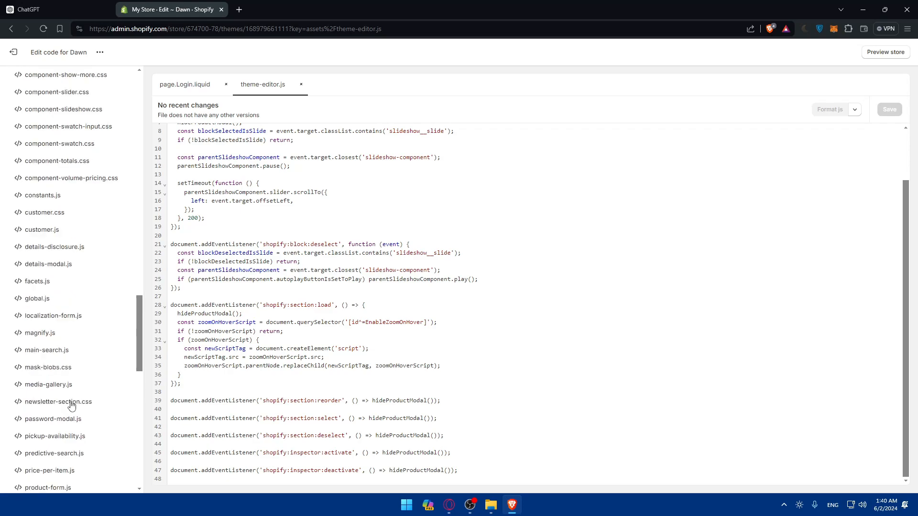
pyautogui.scroll(10, 69, 406)
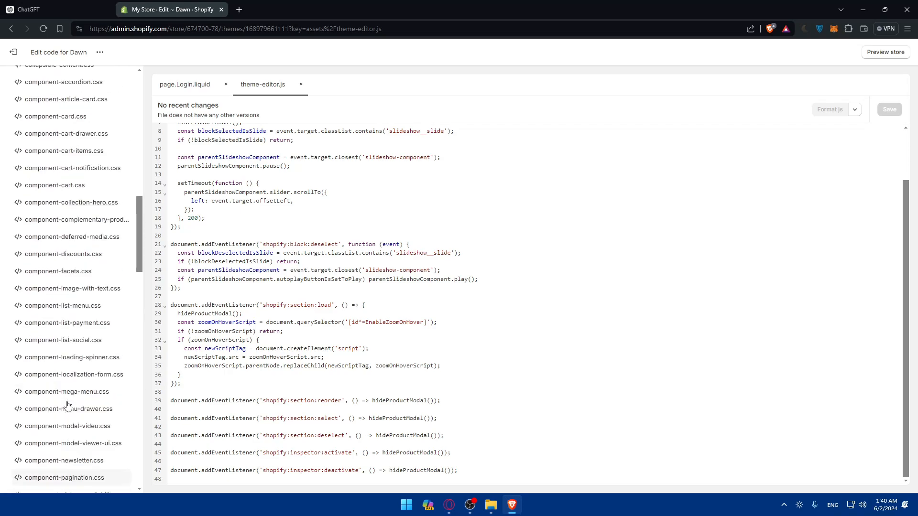
pyautogui.scroll(5, 67, 405)
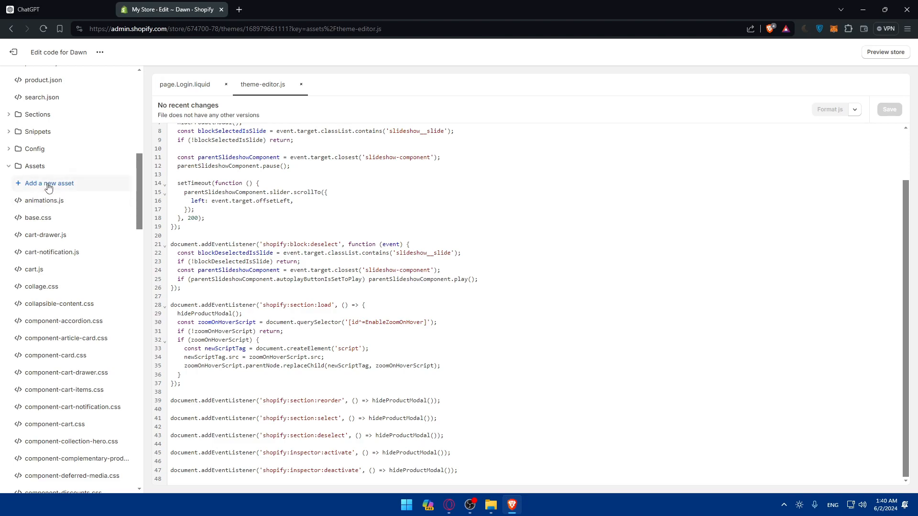
# Copy the login page CSS code from ChatGPT's Style the Login Page section and return to the code editor.
pyautogui.hotkey('ctrl', 'Tab')
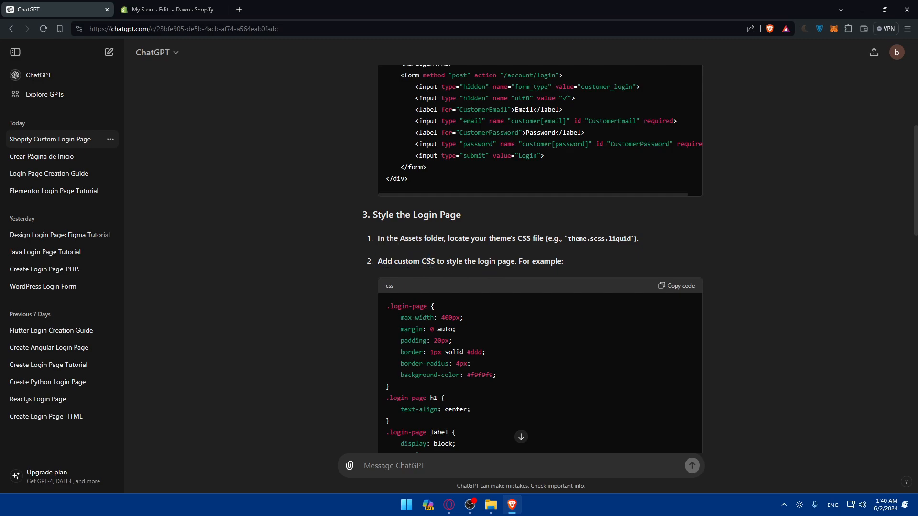
pyautogui.scroll(-9, 407, 261)
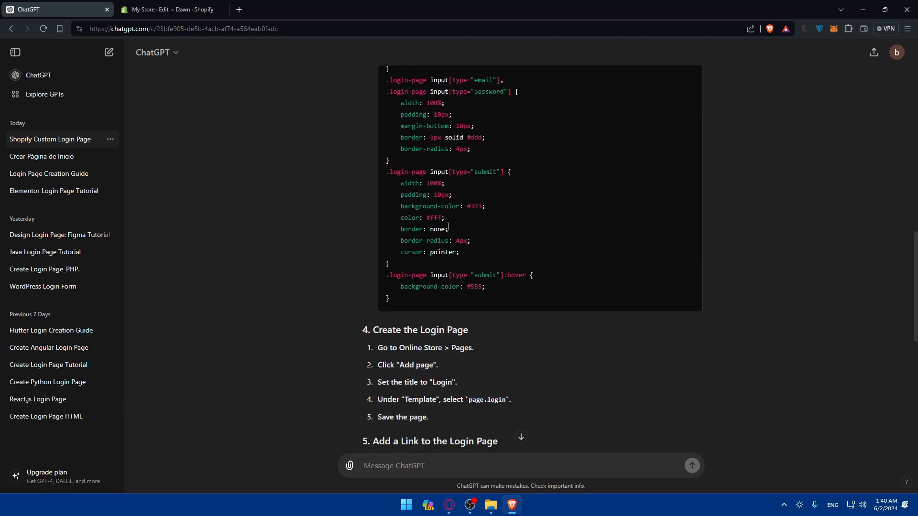
pyautogui.scroll(8, 486, 215)
pyautogui.click(673, 209)
pyautogui.scroll(-5, 635, 207)
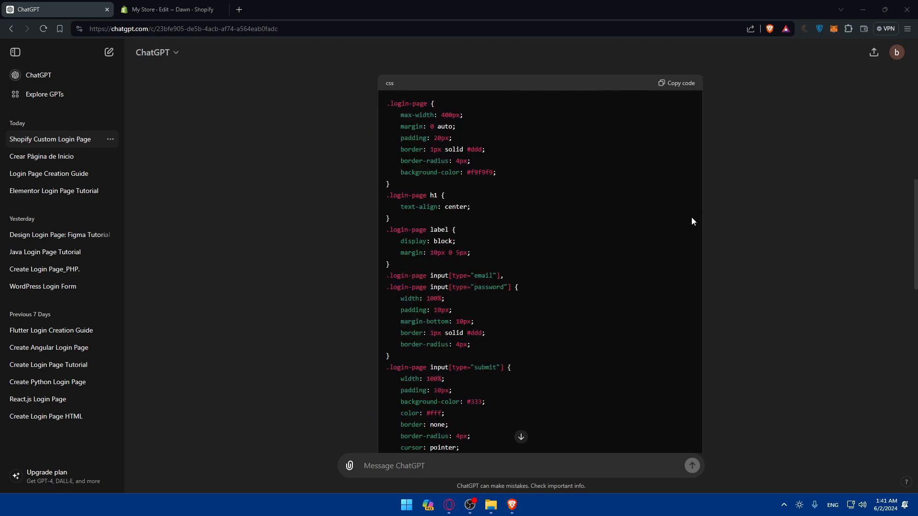
pyautogui.click(147, 9)
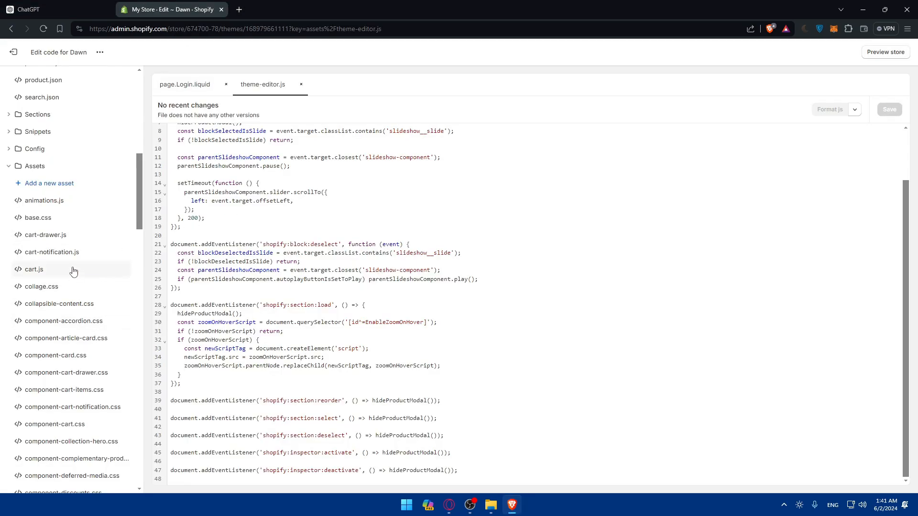
# Add a new blank CSS asset named login.
pyautogui.click(58, 189)
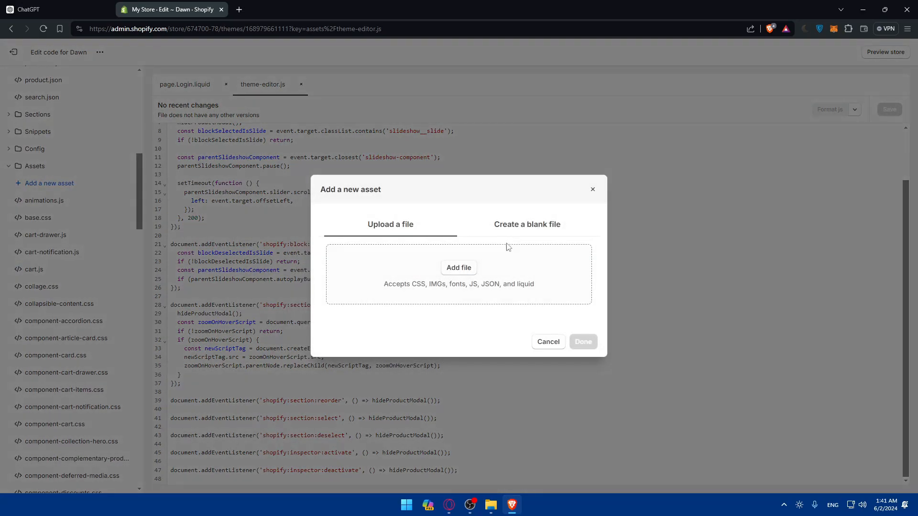
pyautogui.click(461, 268)
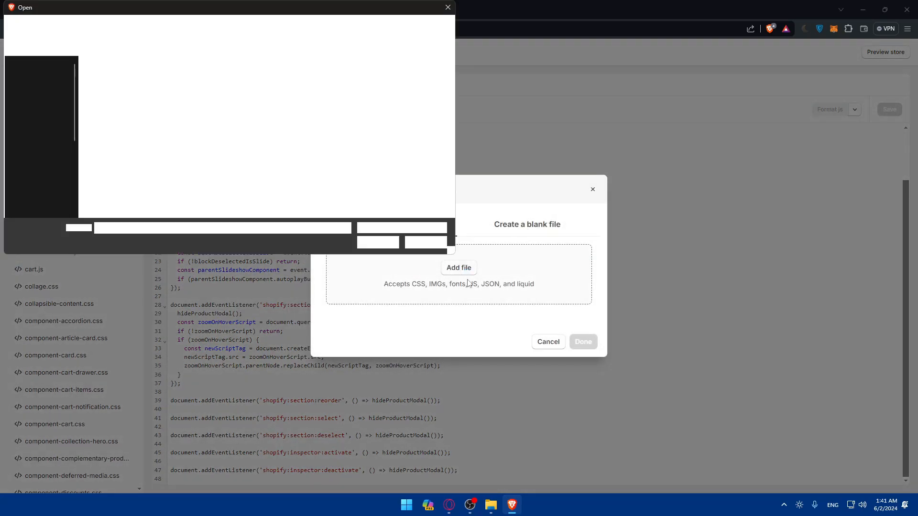
pyautogui.click(444, 10)
pyautogui.click(536, 224)
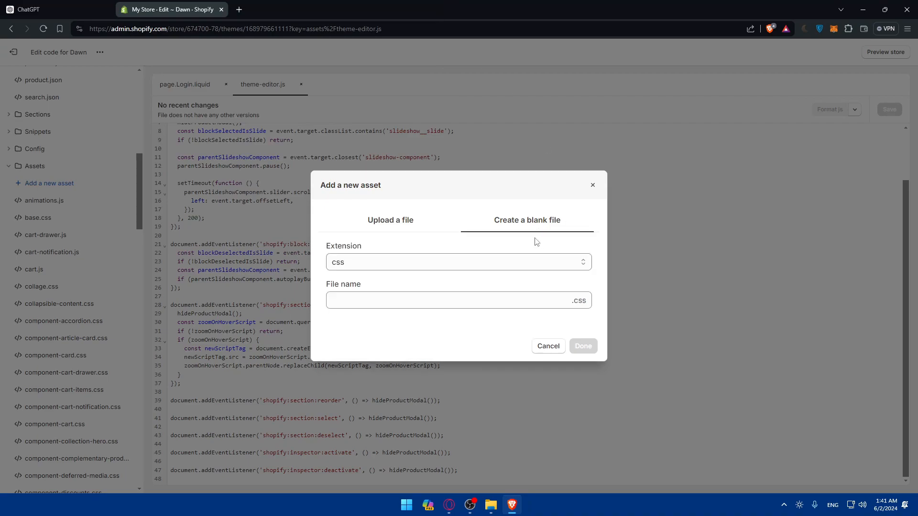
pyautogui.click(390, 307)
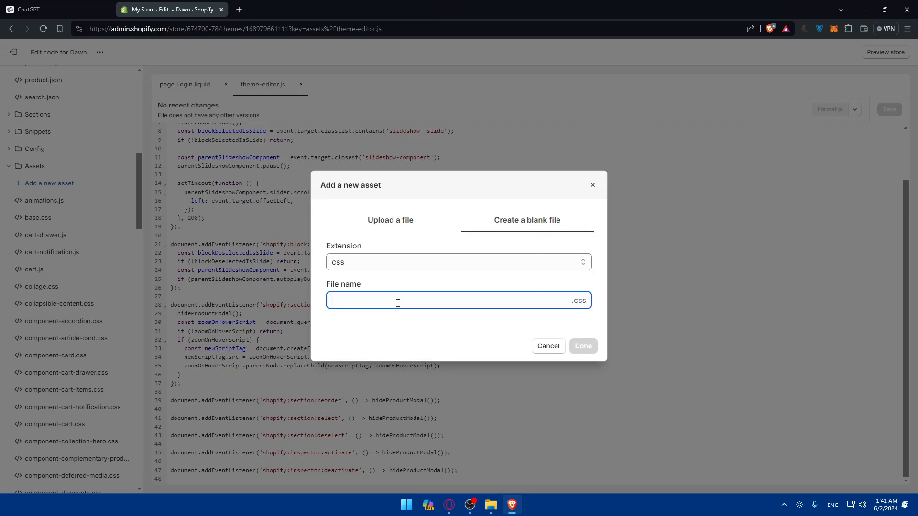
pyautogui.write('login')
pyautogui.press('Return')
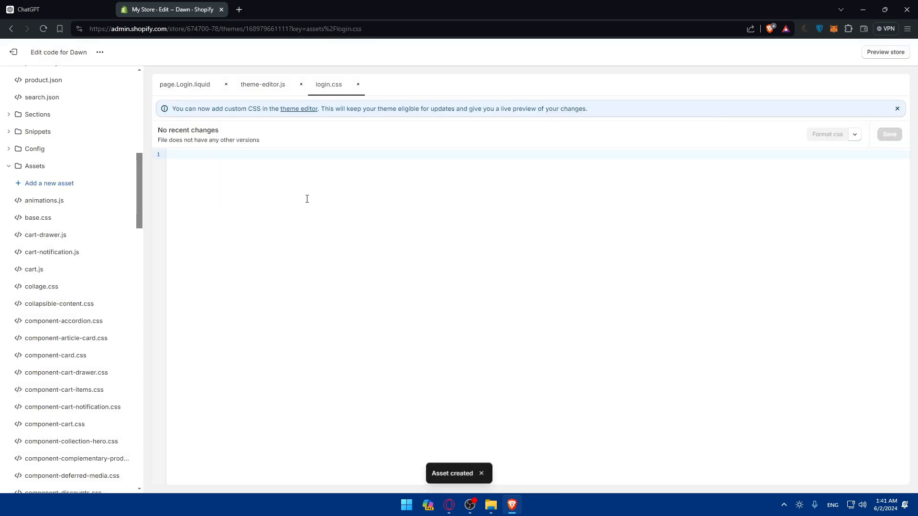
# Paste the copied CSS into login.css and save it.
pyautogui.hotkey('ctrl', 'v')
pyautogui.click(889, 135)
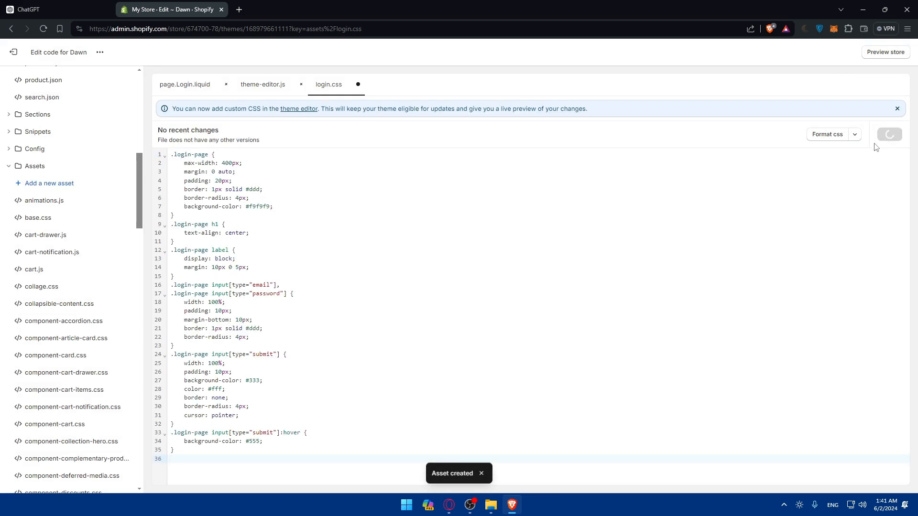
# Reopen page.Login.liquid and open the store preview.
pyautogui.scroll(2, 21, 225)
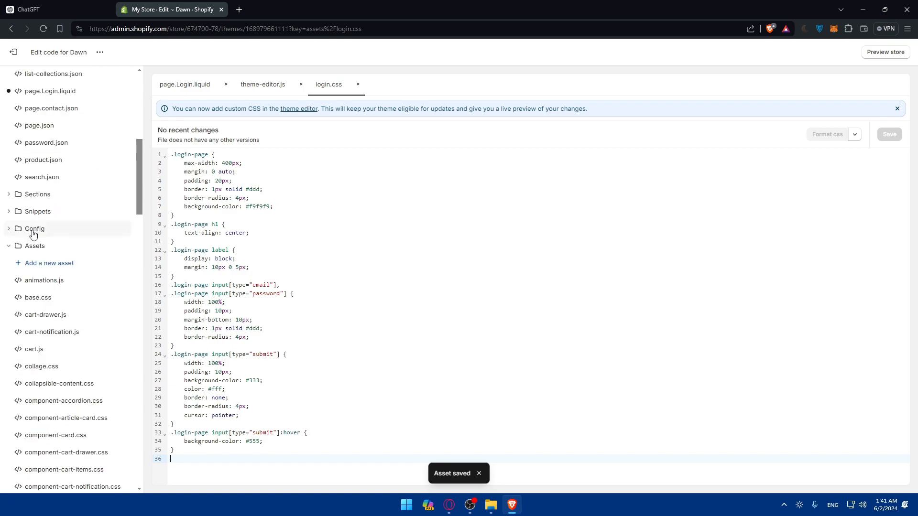
pyautogui.scroll(8, 21, 255)
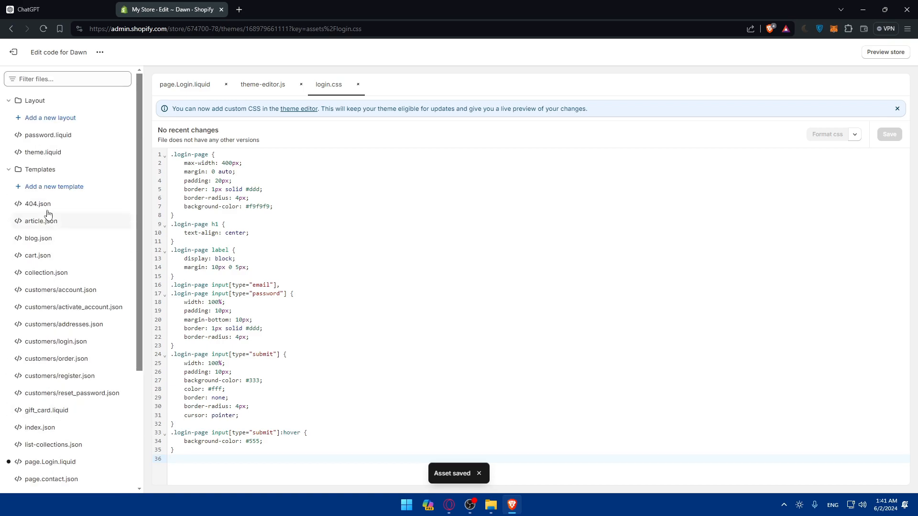
pyautogui.click(47, 462)
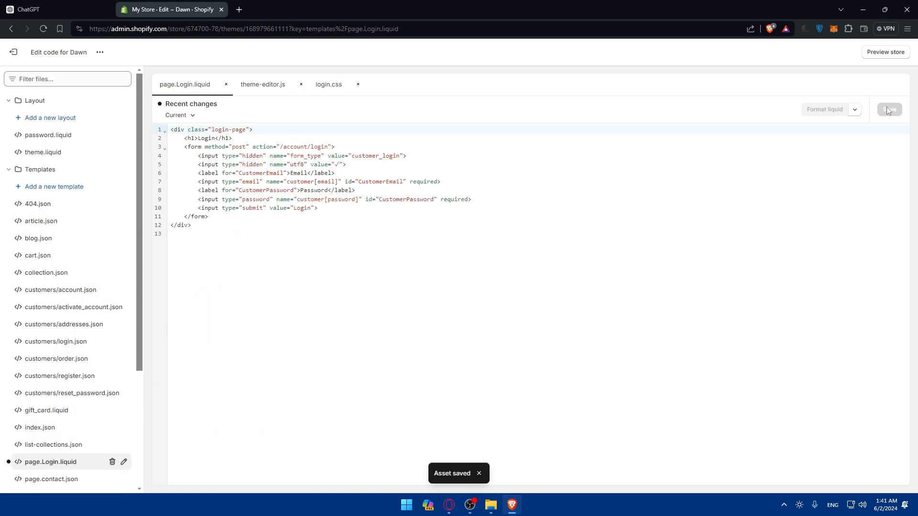
pyautogui.click(896, 52)
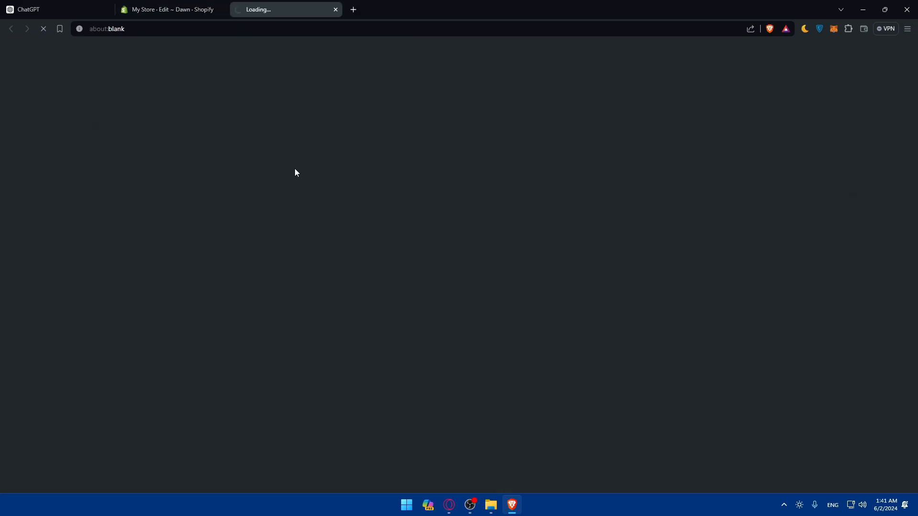
# Browse the store preview's Contact and Home pages.
pyautogui.scroll(-7, 330, 220)
pyautogui.scroll(5, 350, 227)
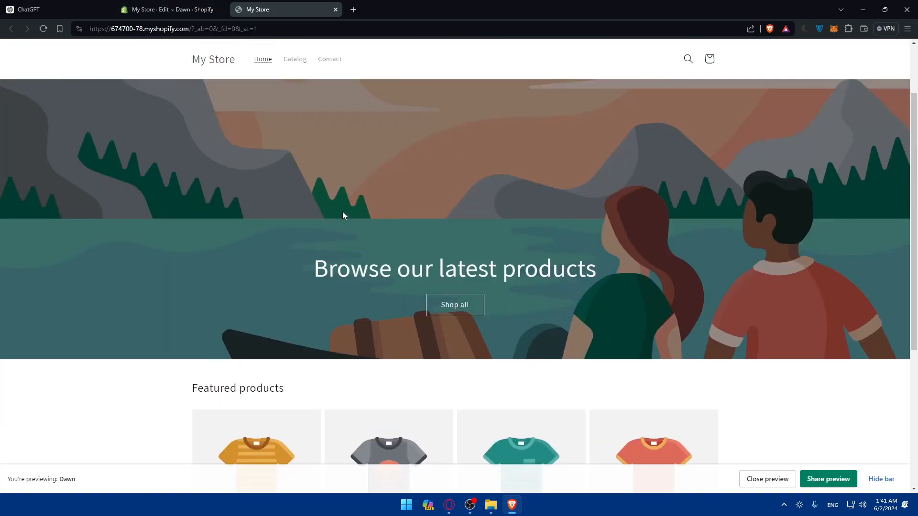
pyautogui.click(299, 62)
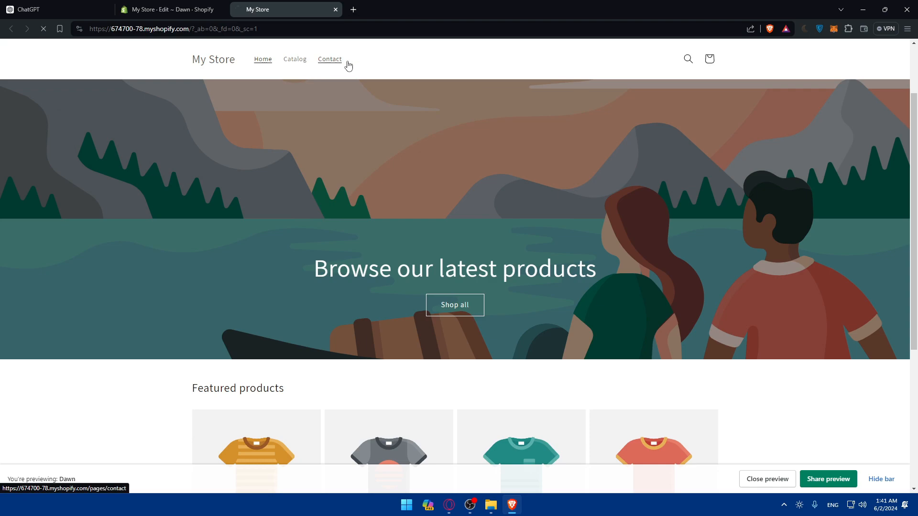
pyautogui.click(337, 79)
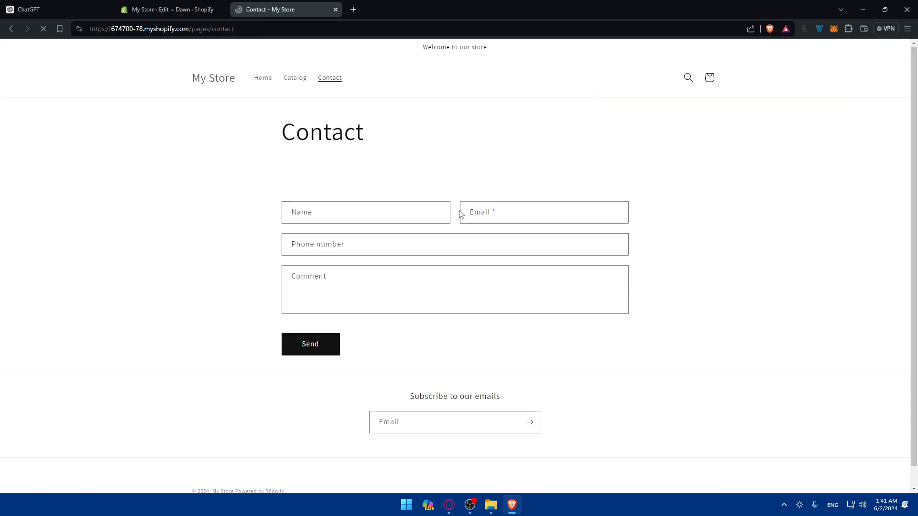
pyautogui.scroll(-1, 459, 220)
pyautogui.scroll(1, 461, 228)
pyautogui.click(223, 81)
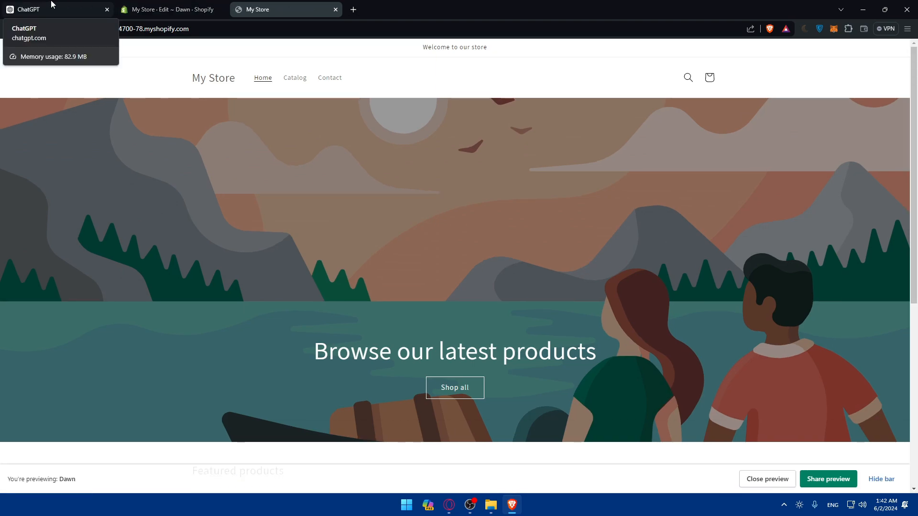
# Review ChatGPT's login page creation instructions, then leave the code editor and open the online store's Pages list.
pyautogui.click(92, 4)
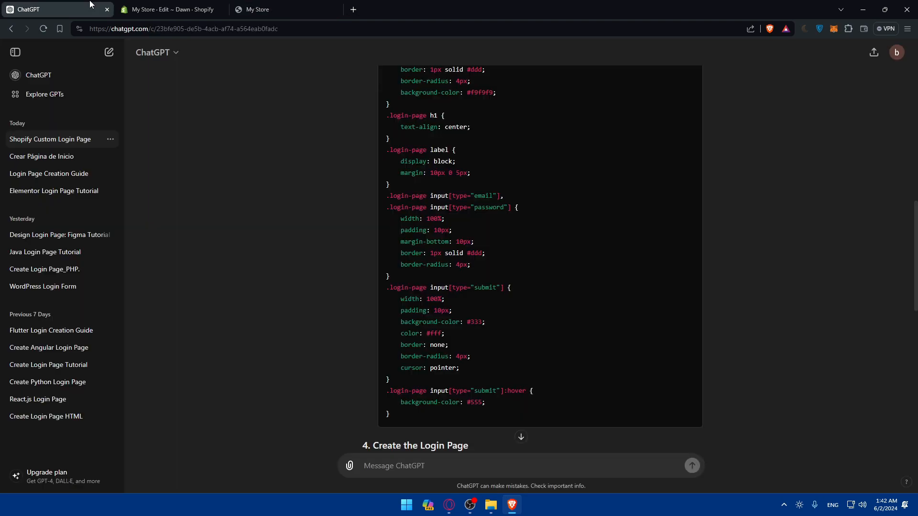
pyautogui.scroll(-3, 425, 184)
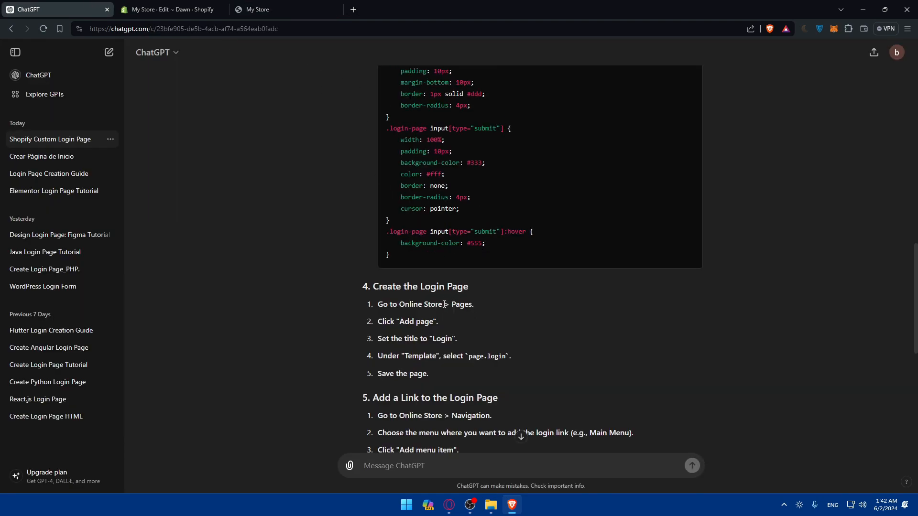
pyautogui.click(172, 9)
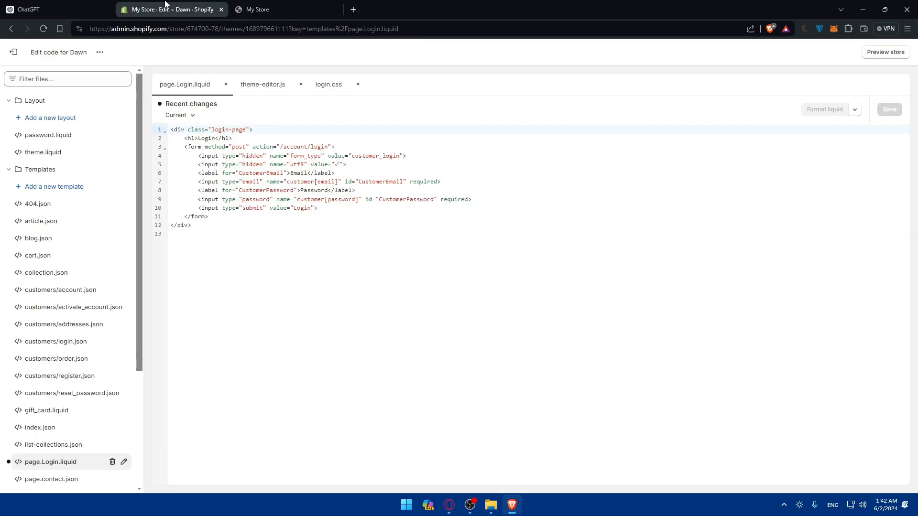
pyautogui.click(13, 51)
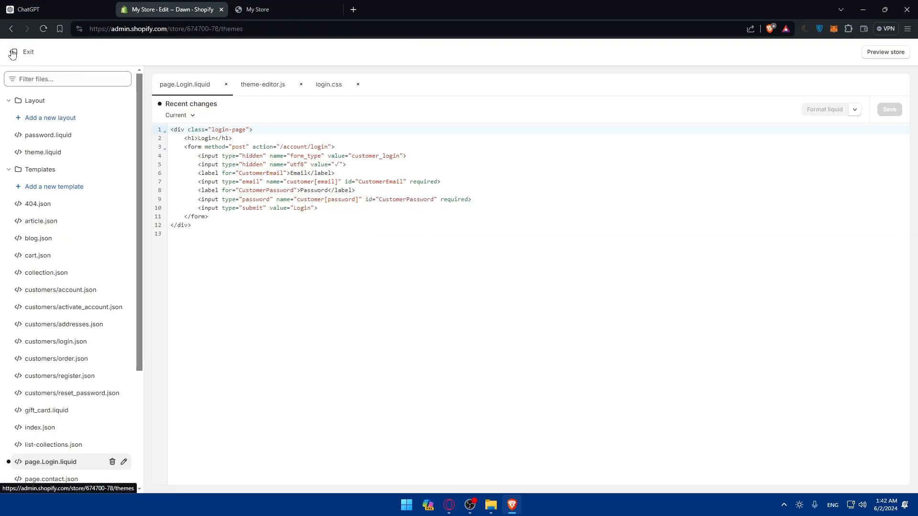
pyautogui.click(315, 10)
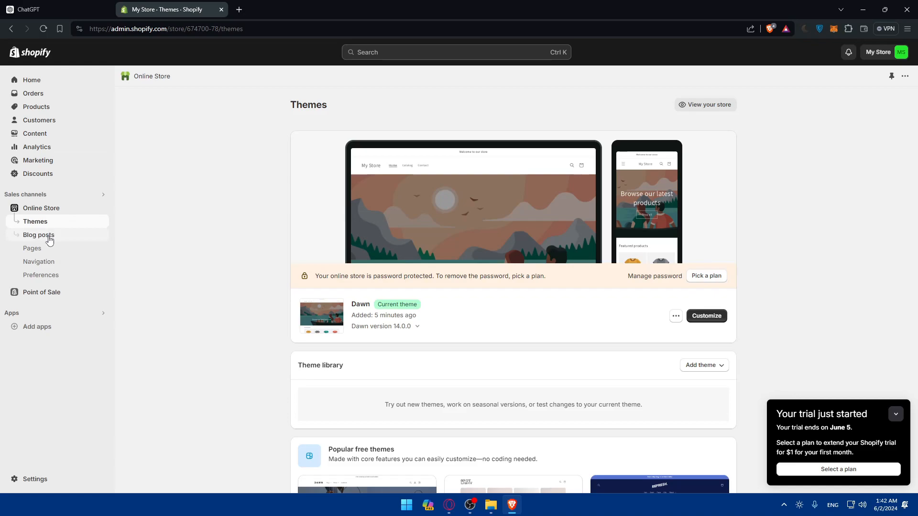
pyautogui.click(49, 248)
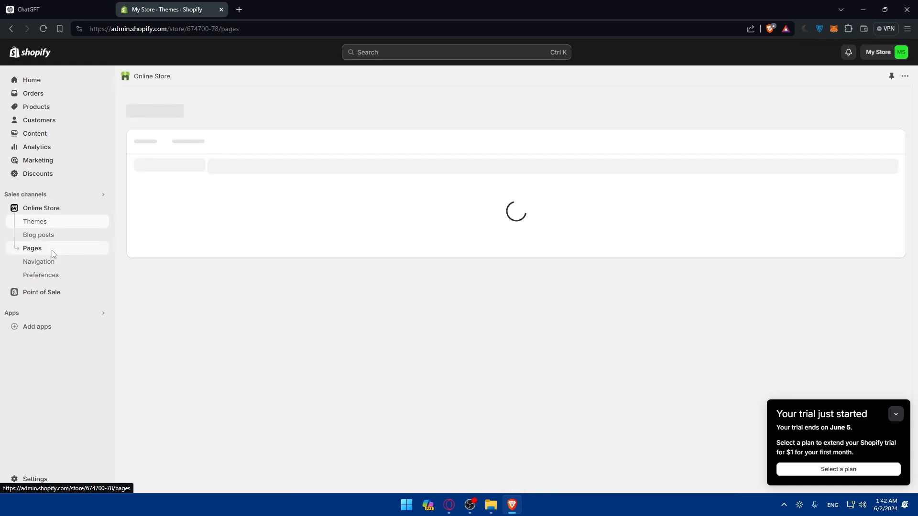
pyautogui.click(101, 7)
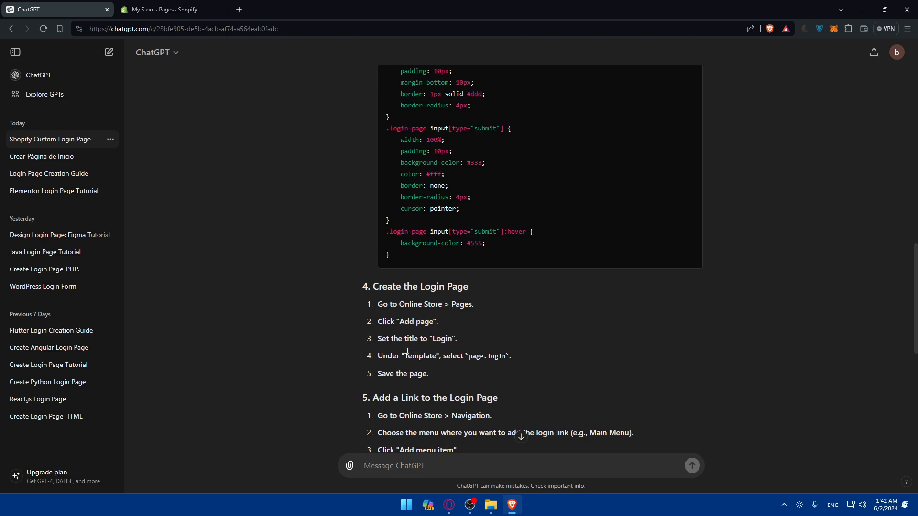
pyautogui.click(148, 7)
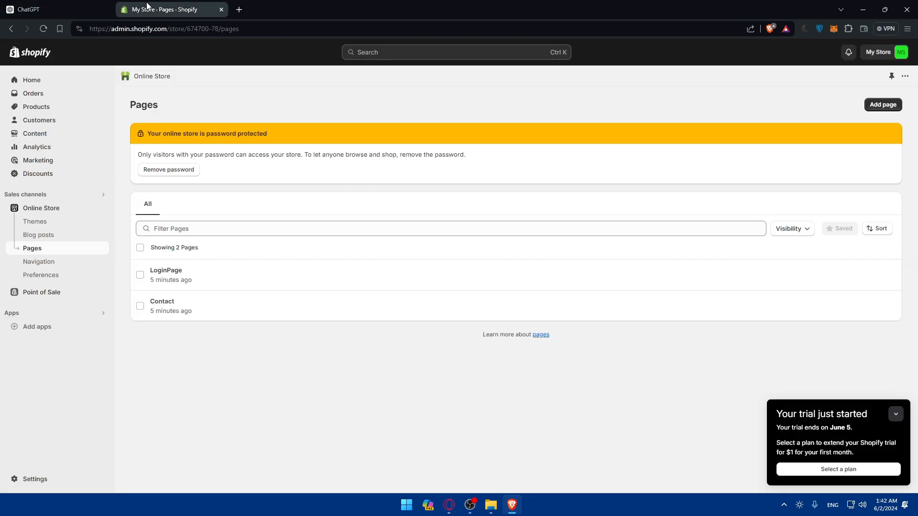
# Assign the Login theme template to LoginPage and save the page.
pyautogui.click(714, 279)
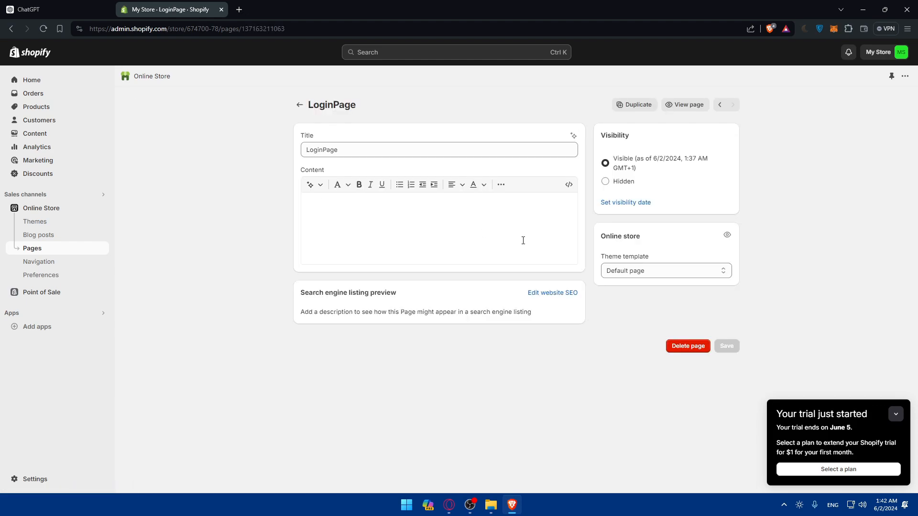
pyautogui.click(640, 271)
pyautogui.click(635, 300)
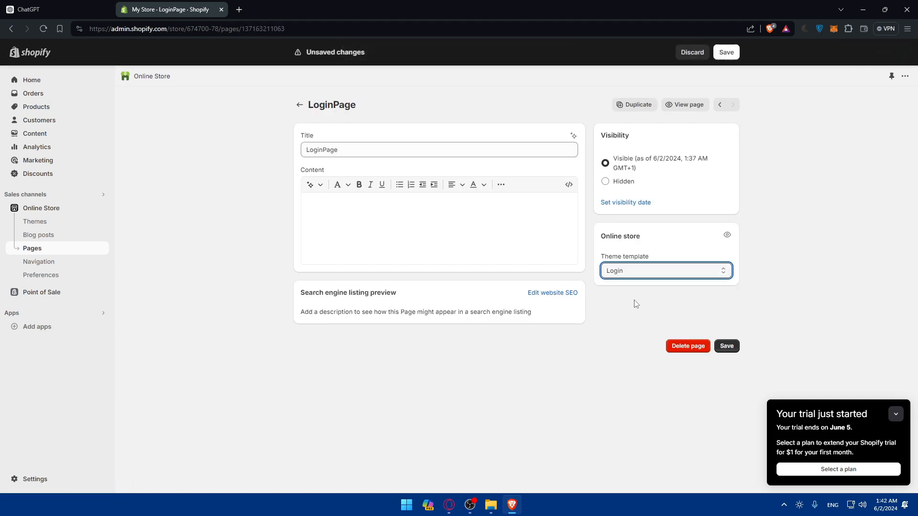
pyautogui.click(727, 346)
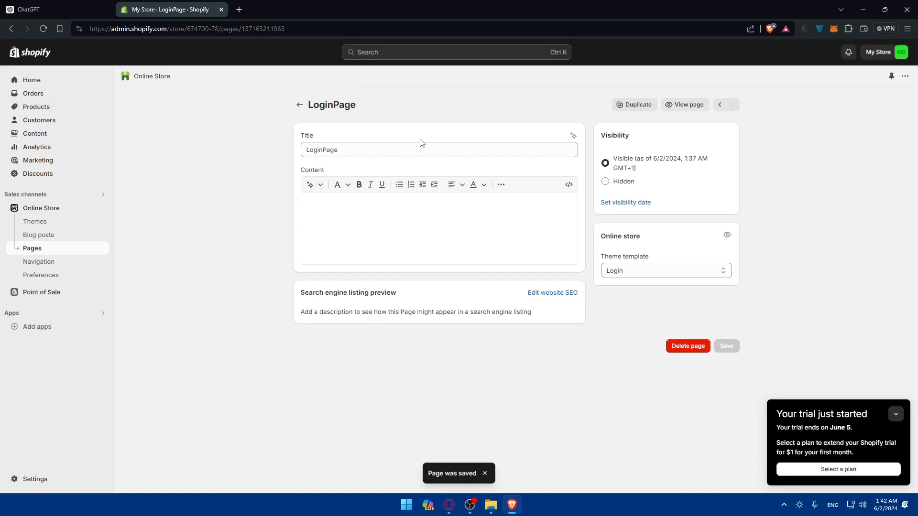
# Read ChatGPT's steps for adding a login link and open the store's Navigation settings.
pyautogui.click(95, 10)
pyautogui.scroll(-2, 429, 361)
pyautogui.click(168, 10)
pyautogui.click(69, 10)
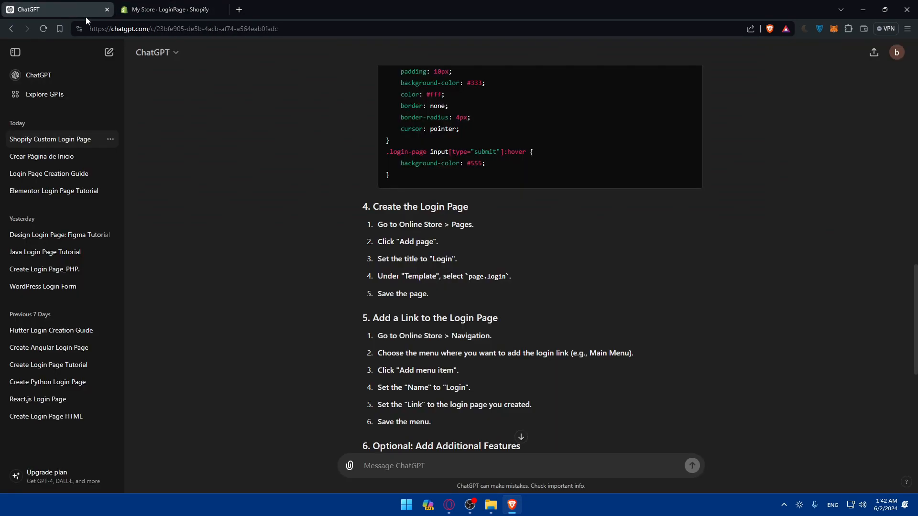
pyautogui.scroll(-2, 411, 277)
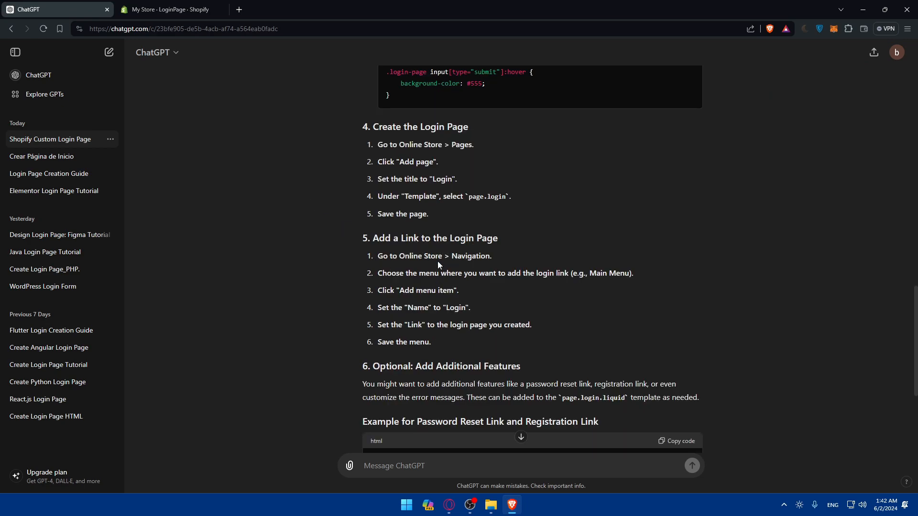
pyautogui.click(168, 9)
pyautogui.click(48, 261)
pyautogui.click(67, 3)
pyautogui.click(167, 10)
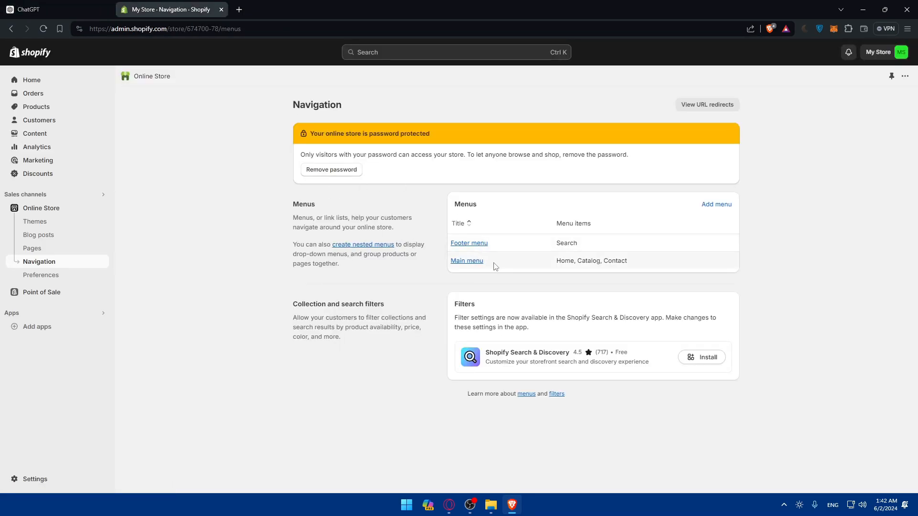
# Create a new menu titled Login with handle login and save it.
pyautogui.click(703, 205)
pyautogui.click(368, 151)
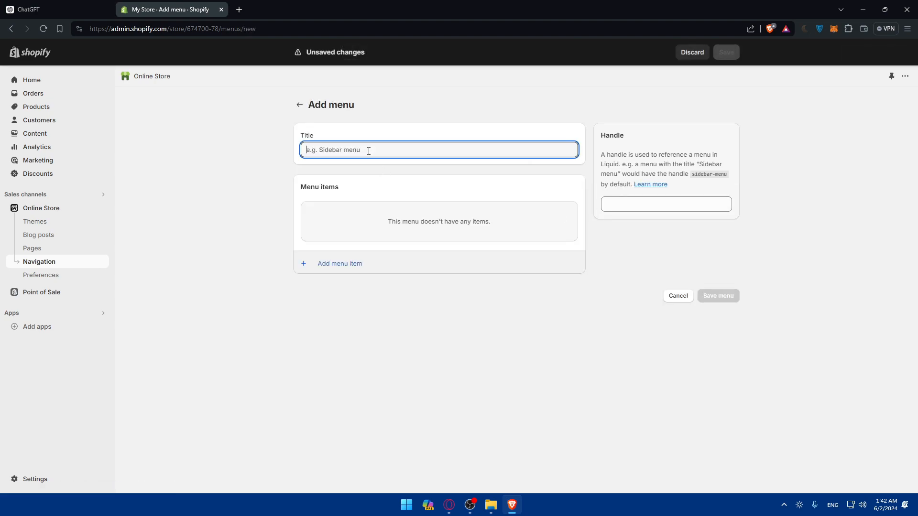
pyautogui.write('Login')
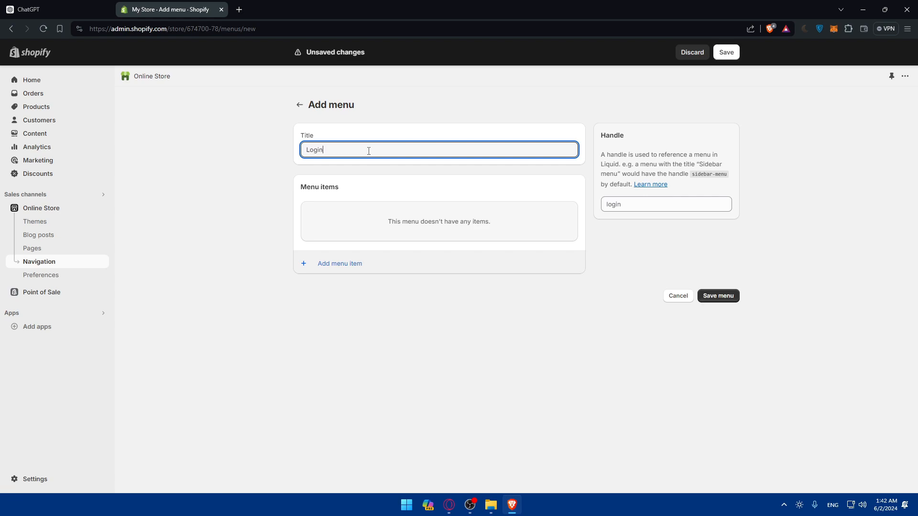
pyautogui.click(635, 204)
pyautogui.click(718, 296)
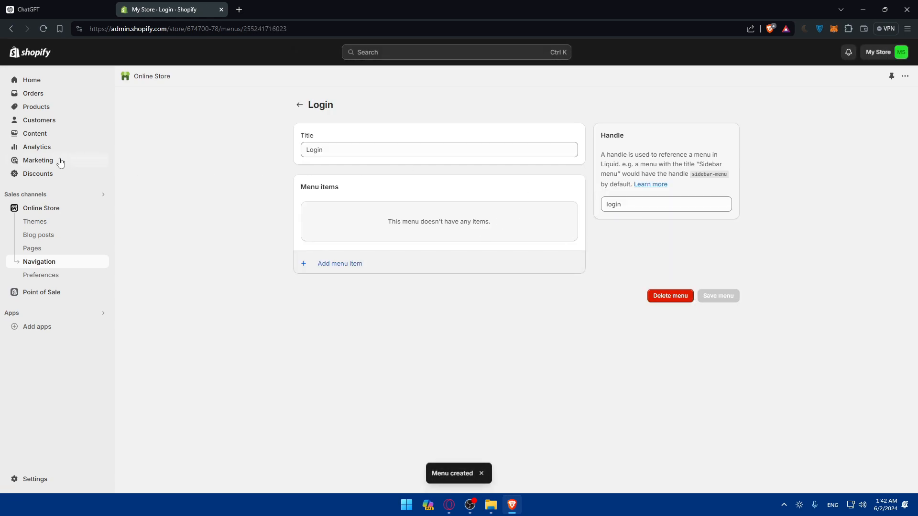
# View the storefront in a new tab, then close it and return to Navigation.
pyautogui.click(39, 262)
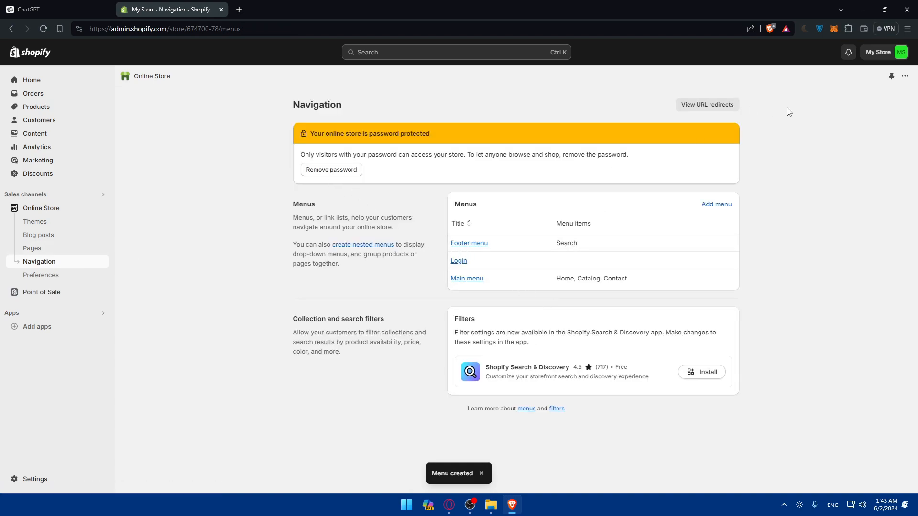
pyautogui.click(103, 208)
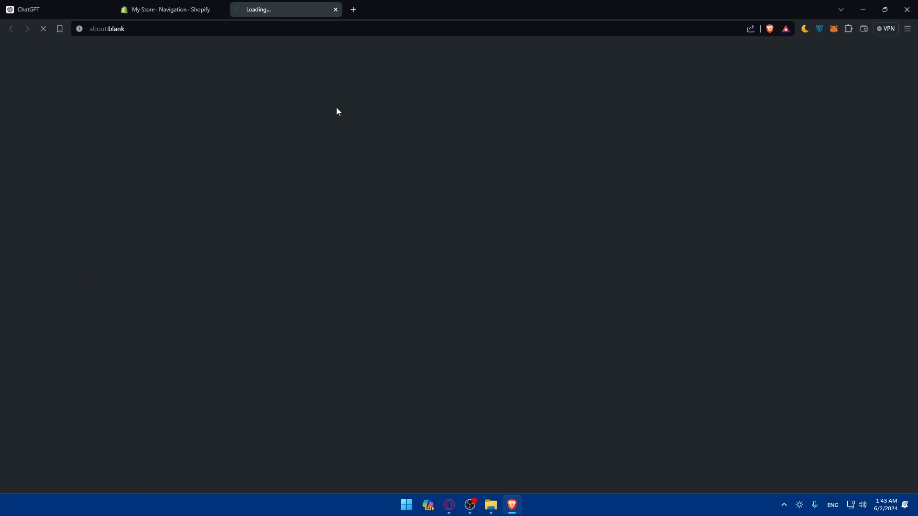
pyautogui.scroll(-5, 536, 153)
pyautogui.scroll(5, 494, 147)
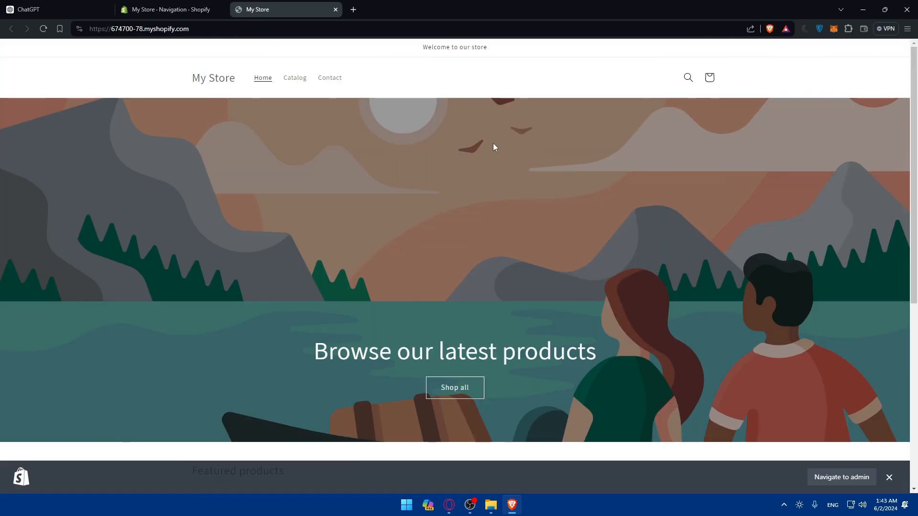
pyautogui.click(336, 10)
pyautogui.click(49, 6)
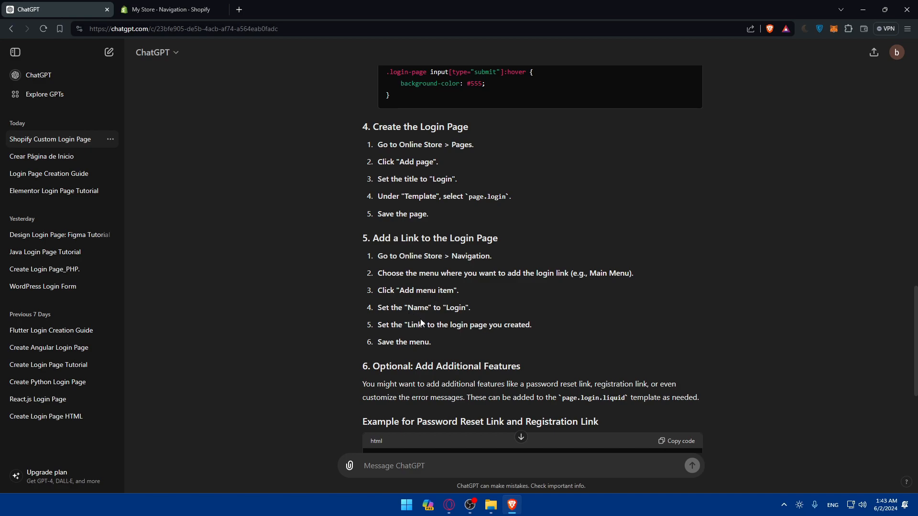
pyautogui.hotkey('ctrl', 'Tab')
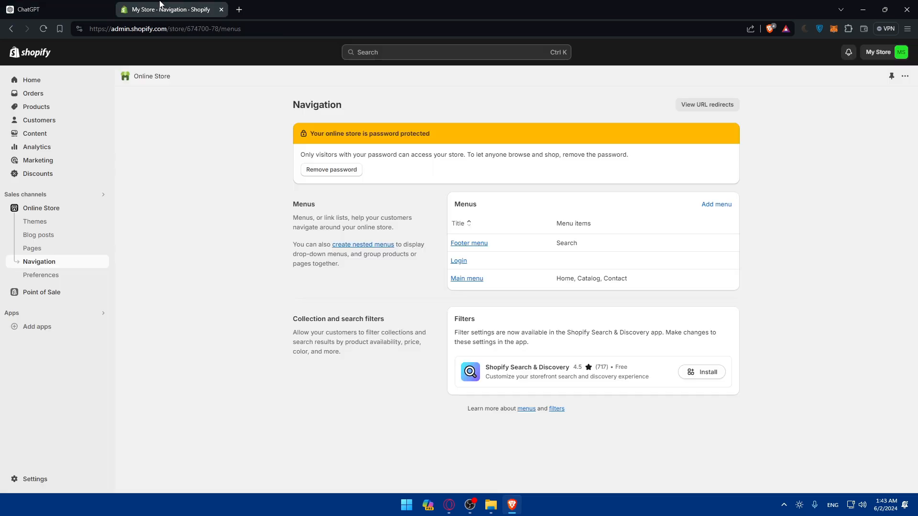
# Try to add a menu item linking to the login page inside the Login menu.
pyautogui.click(461, 263)
pyautogui.moveTo(633, 204); pyautogui.dragTo(570, 209)
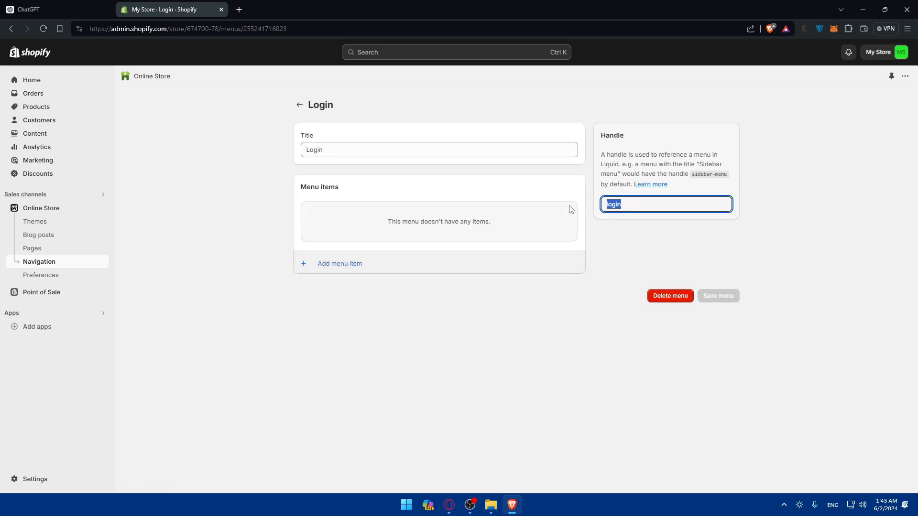
pyautogui.click(590, 218)
pyautogui.click(338, 264)
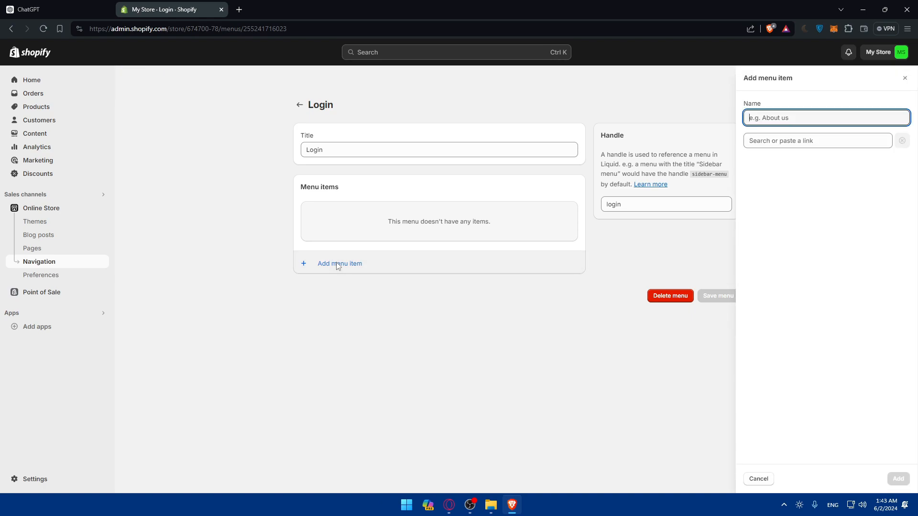
pyautogui.click(793, 140)
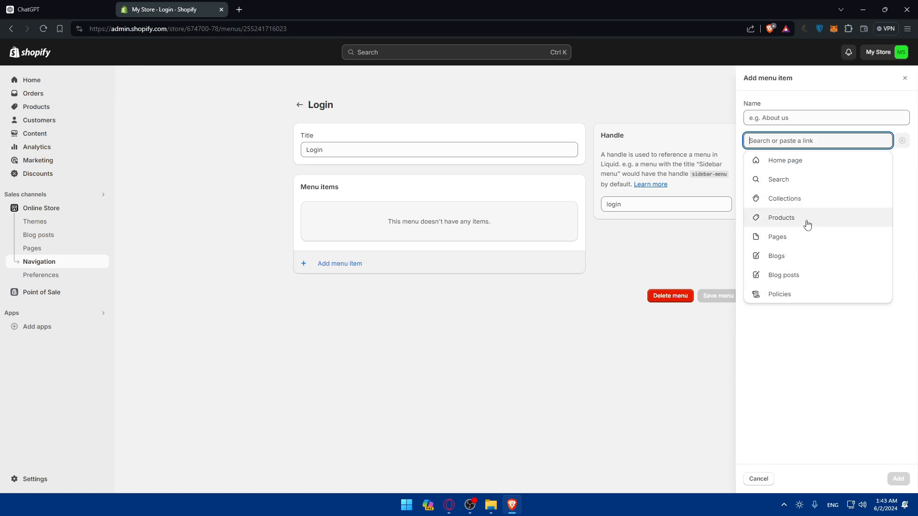
pyautogui.click(630, 244)
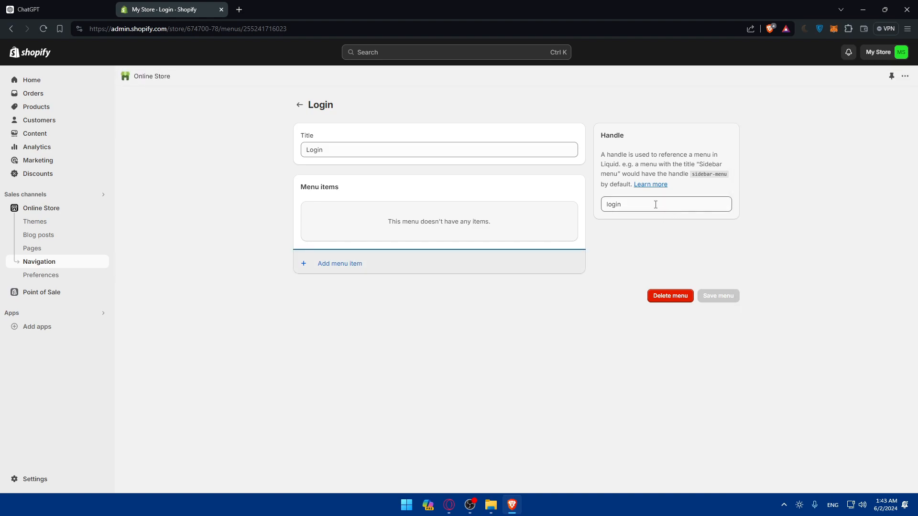
pyautogui.click(407, 151)
pyautogui.click(378, 239)
pyautogui.click(351, 264)
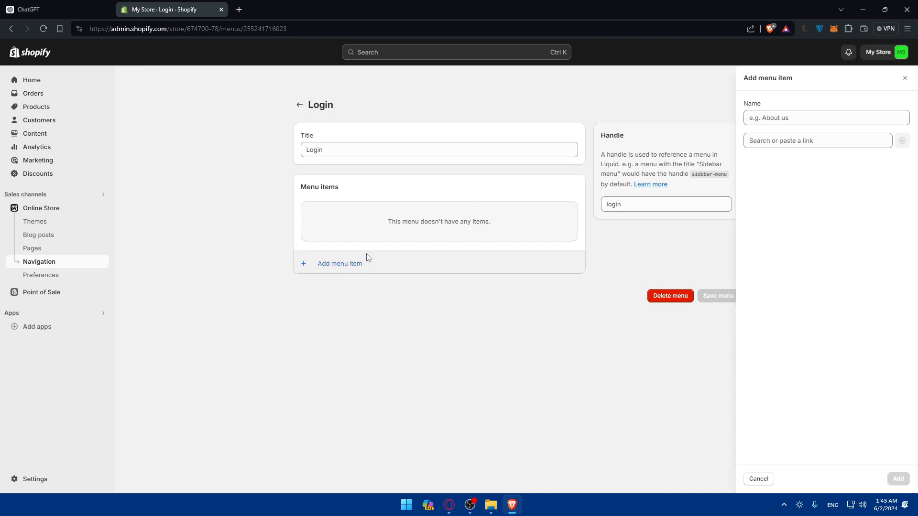
pyautogui.click(779, 141)
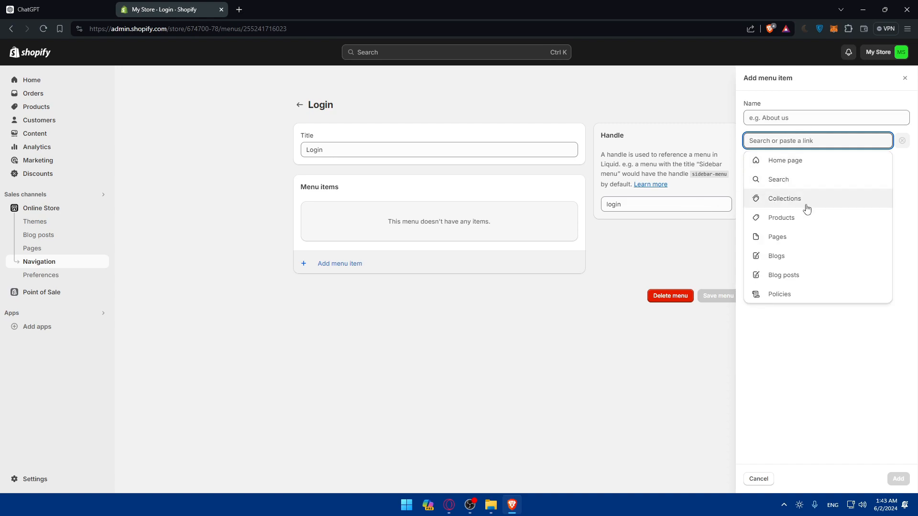
pyautogui.press('Escape')
pyautogui.press('Escape')
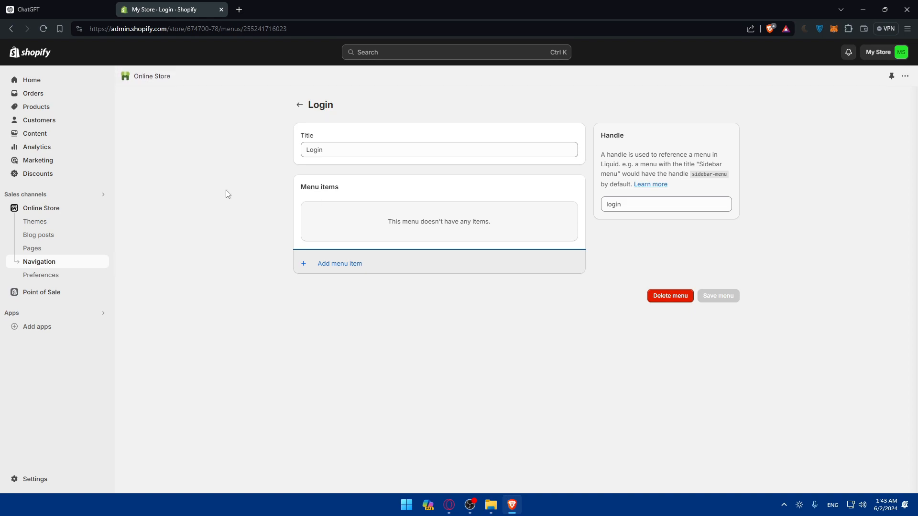
# Open LoginPage on the storefront and test its Email and Password fields.
pyautogui.click(49, 254)
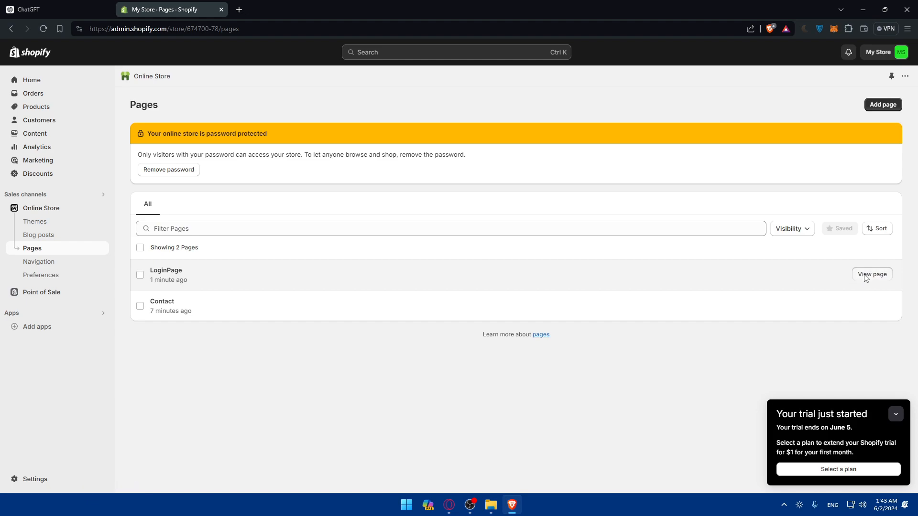
pyautogui.click(872, 275)
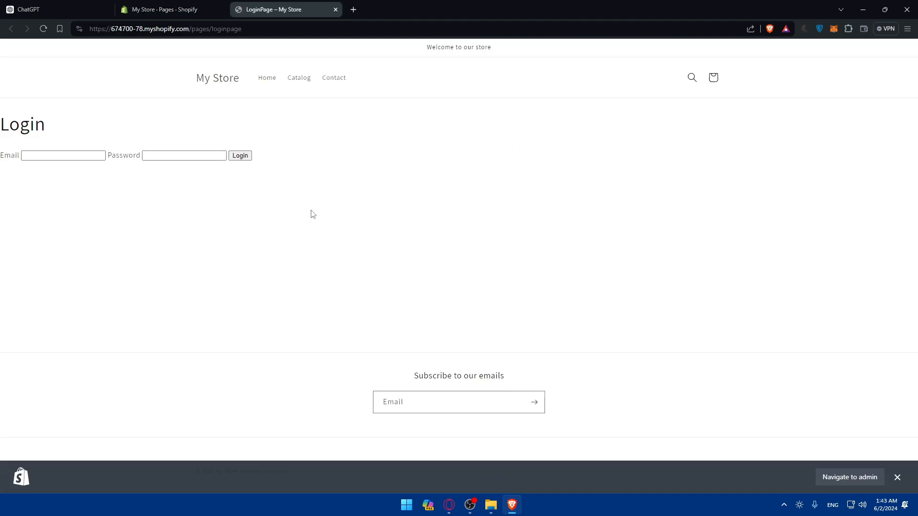
pyautogui.click(69, 155)
pyautogui.click(182, 155)
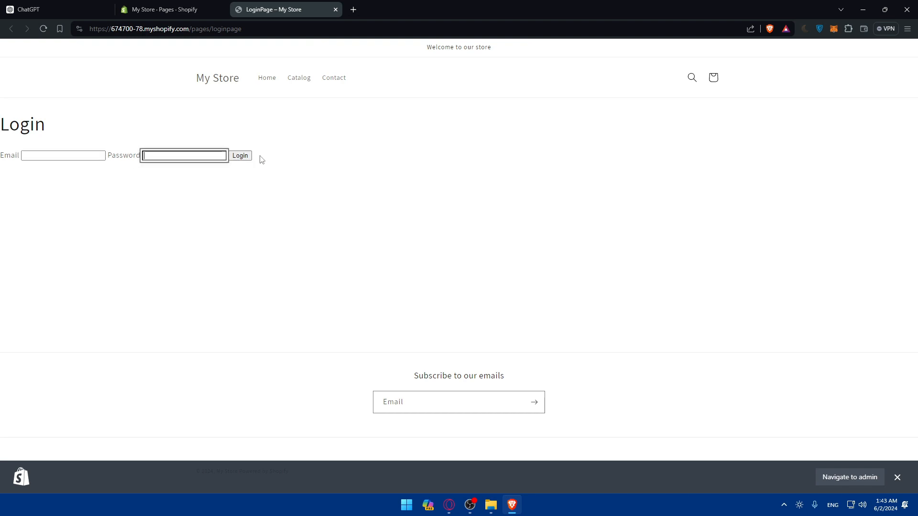
# Review ChatGPT's optional features and final check instructions.
pyautogui.click(62, 9)
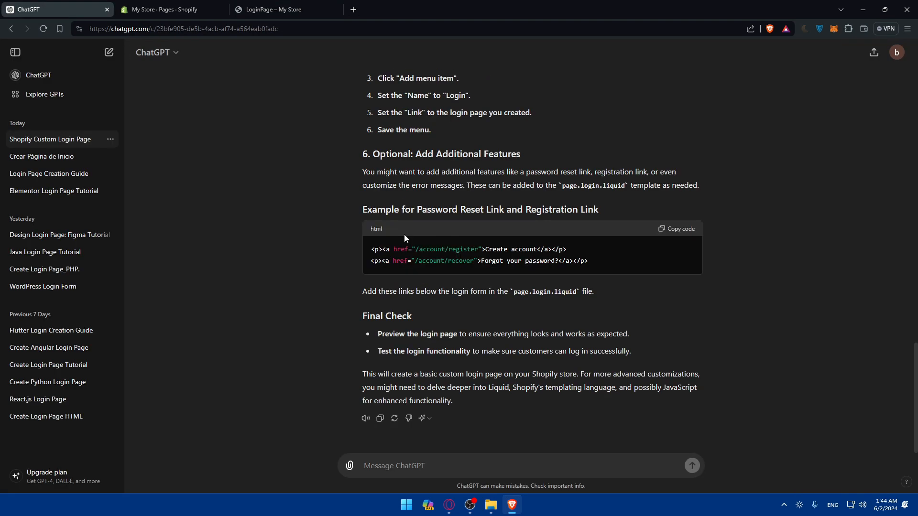
pyautogui.scroll(3, 423, 196)
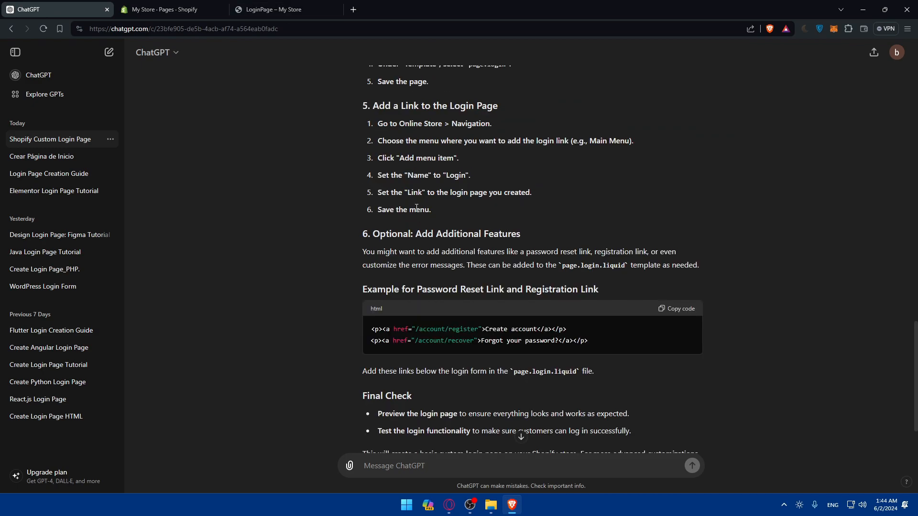